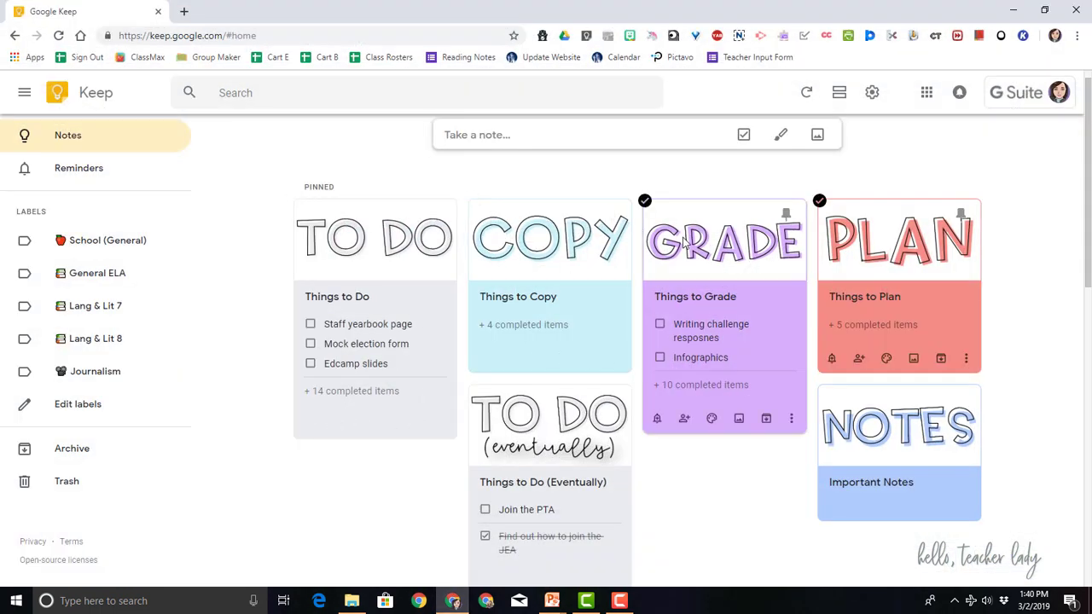
Look over the header images of the Important Notes, Things to Plan and Things to Grade notes.
click(870, 422)
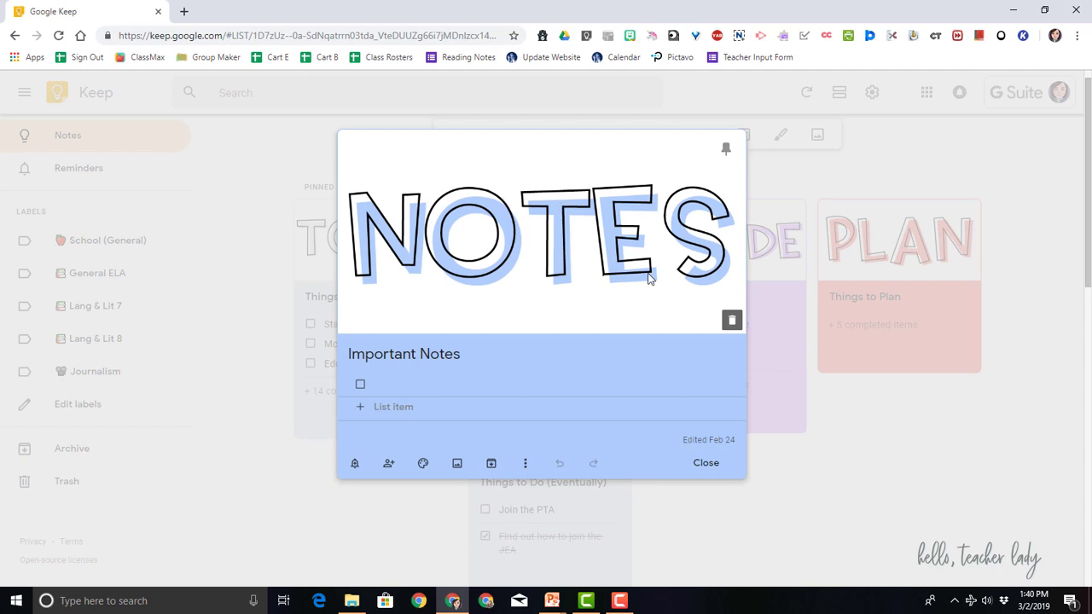
click(873, 190)
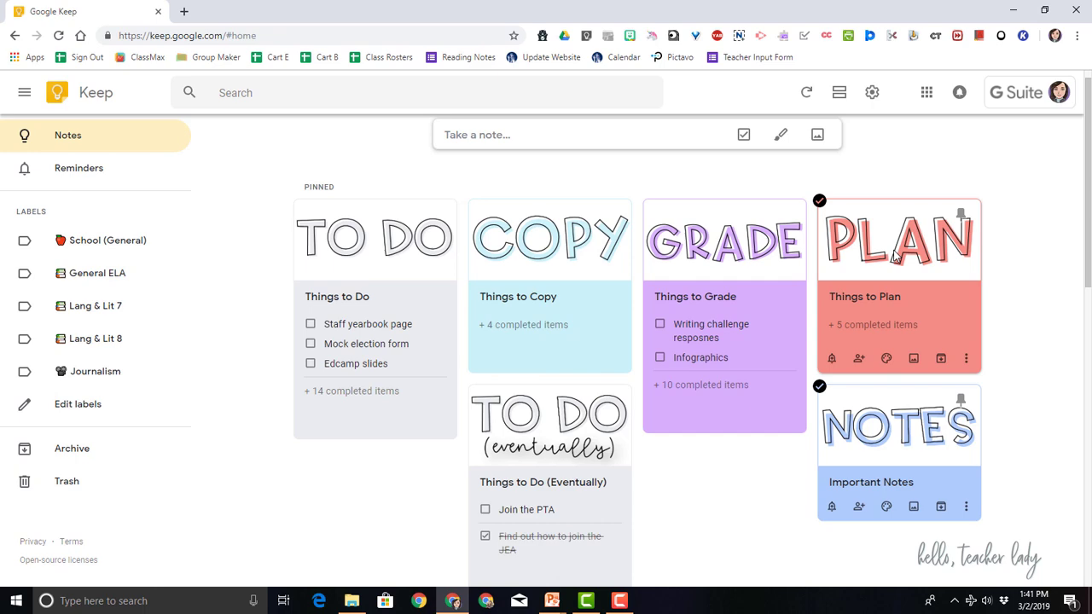
click(894, 256)
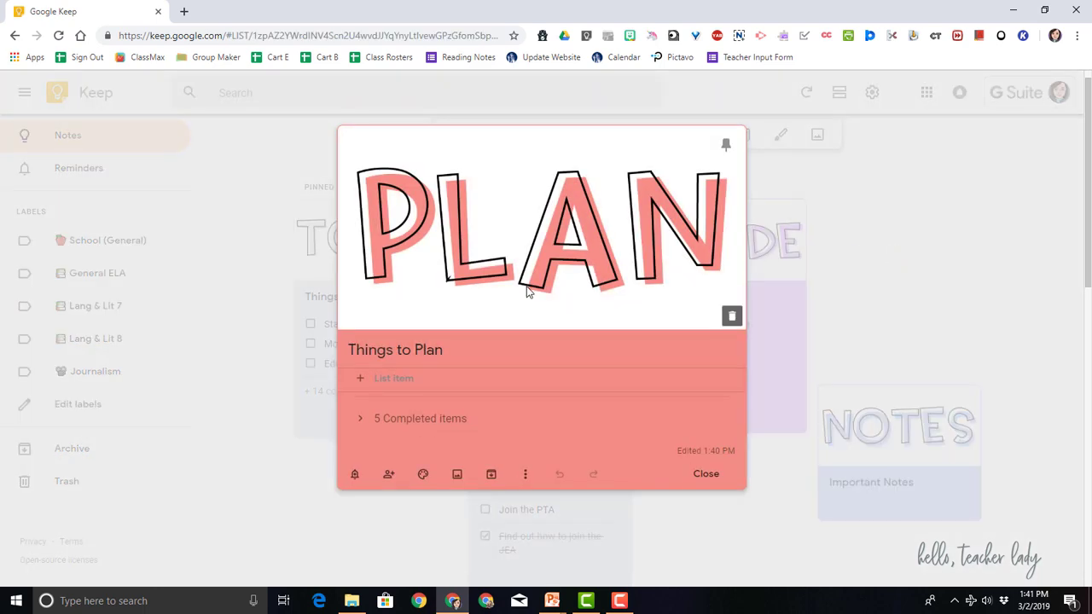
key(Escape)
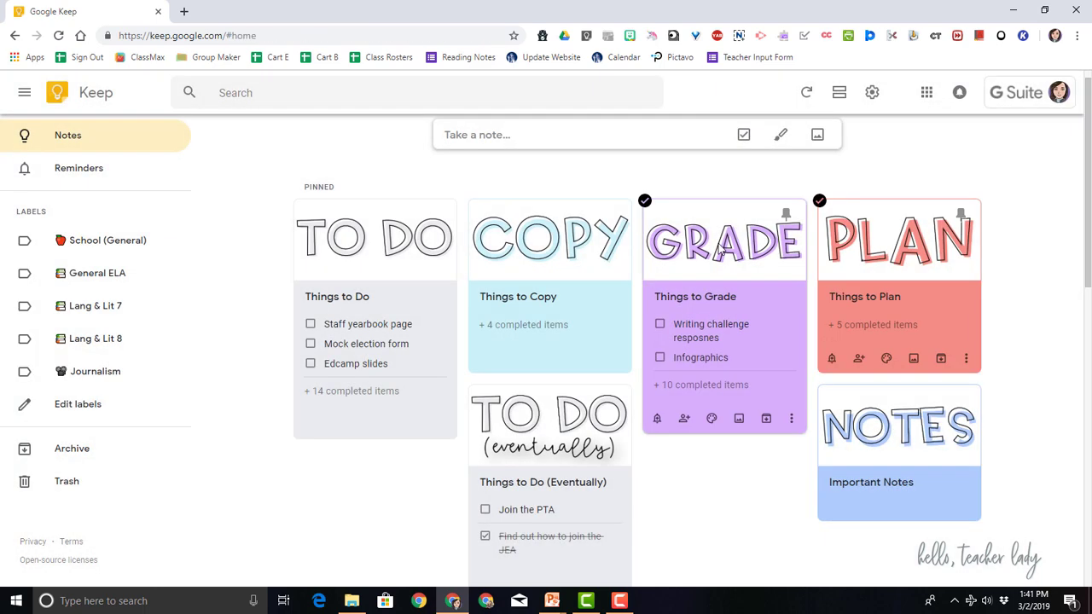
click(721, 247)
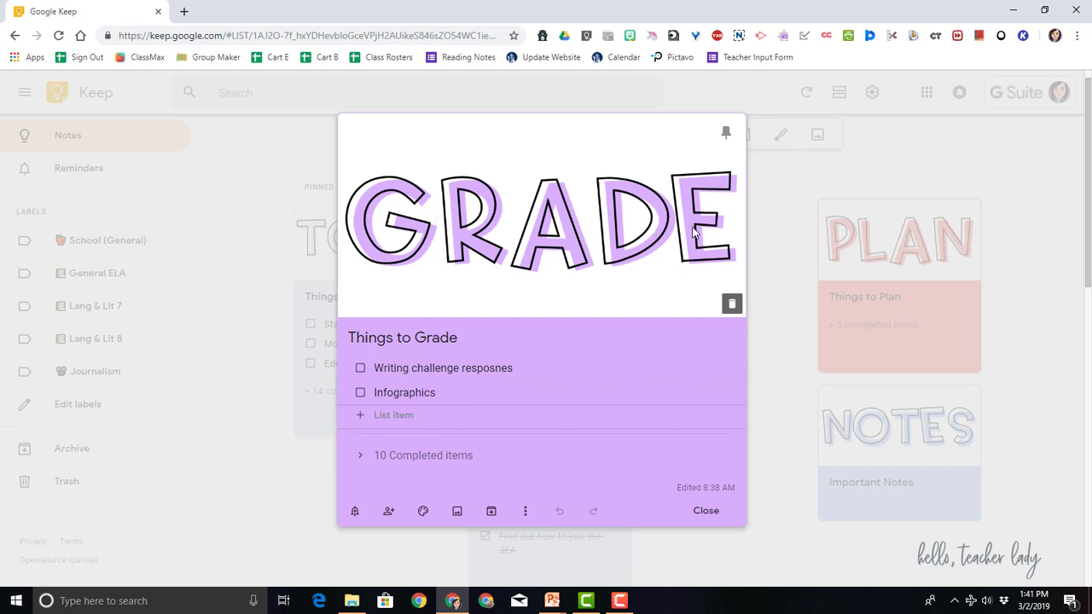
click(783, 223)
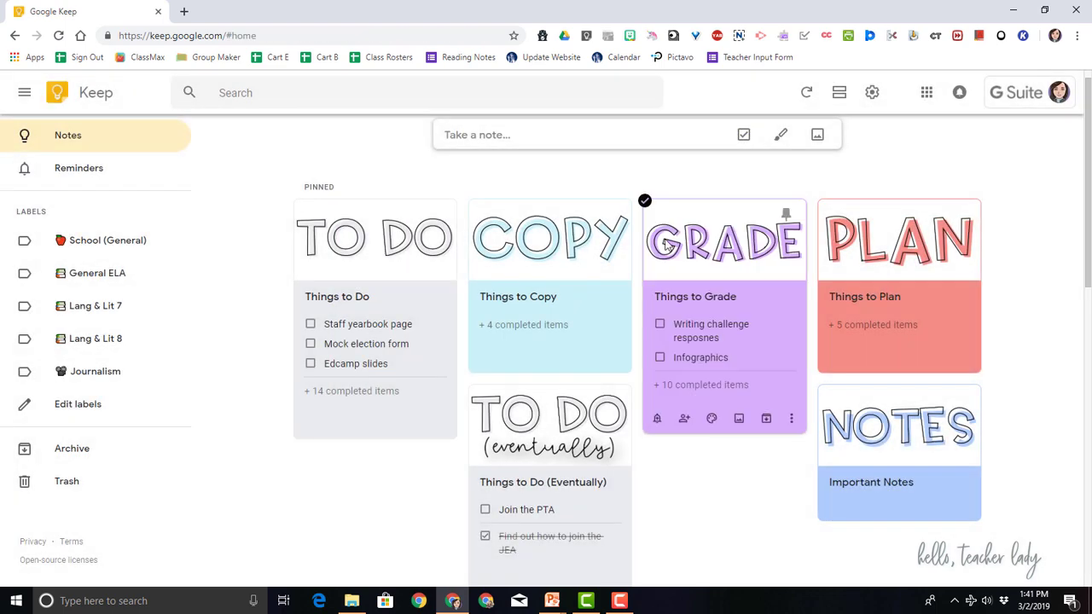
click(622, 243)
click(860, 191)
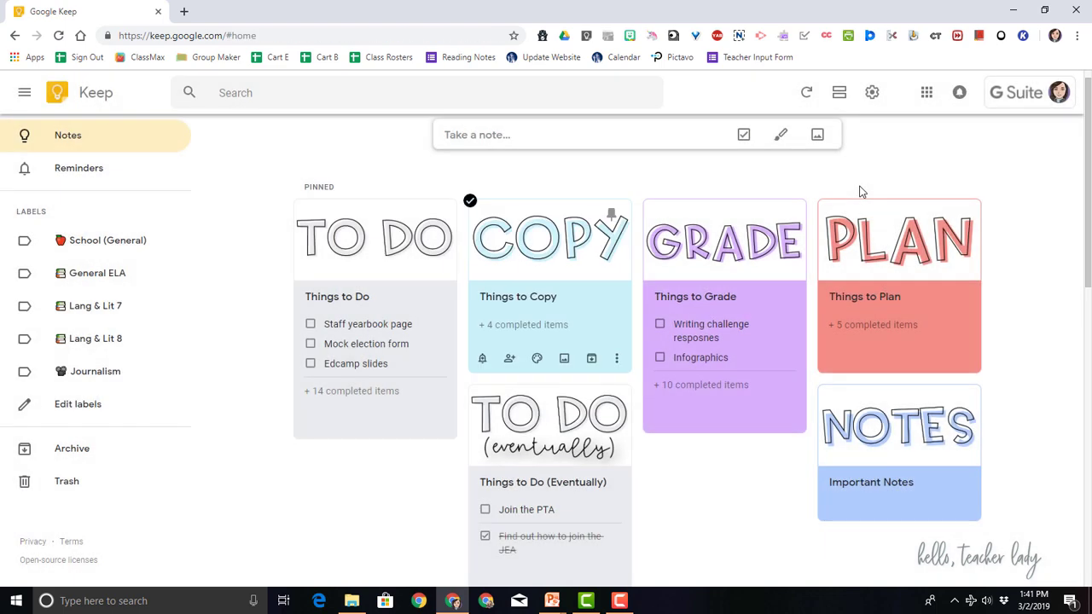
Switch to PowerPoint, view the How to Create Offset Text example, and bring up the blank Presentation3.
mouse_move(552, 601)
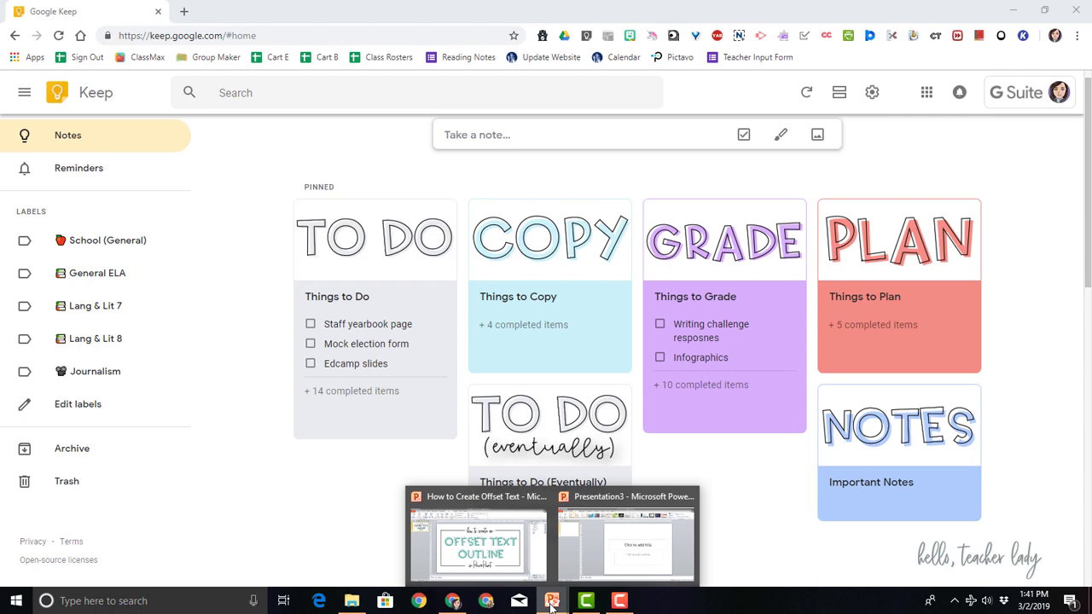
click(519, 555)
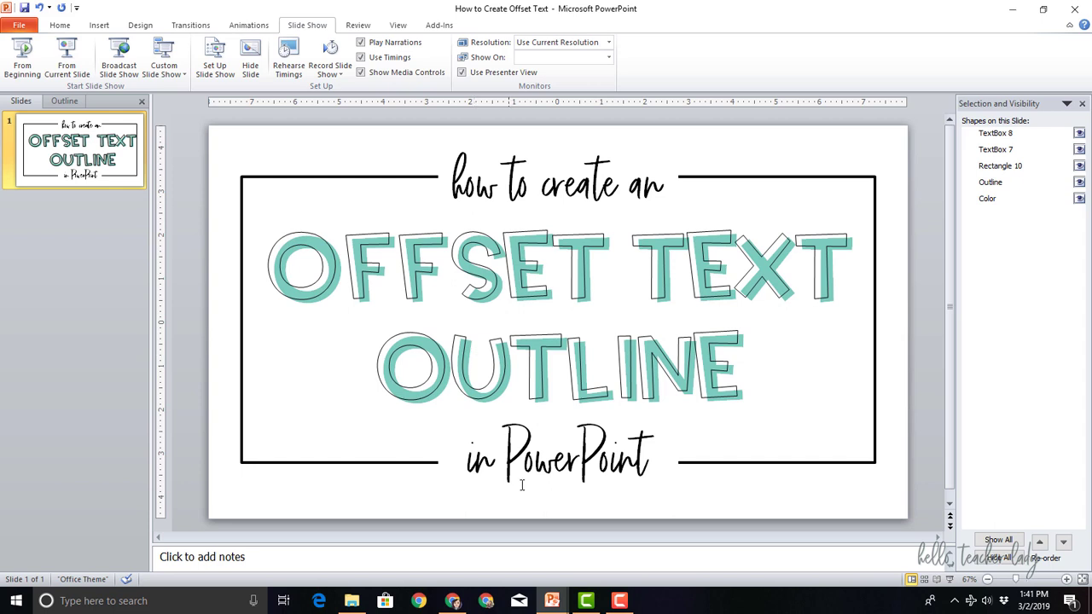
mouse_move(555, 602)
click(601, 555)
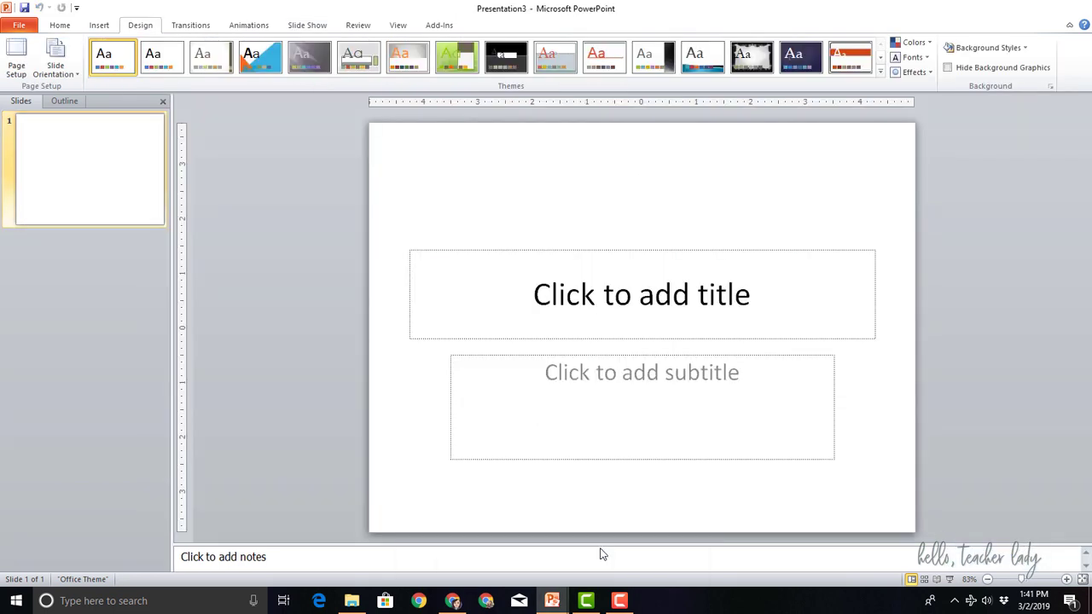
Resize the blank slide to a wide banner about 6 inches wide and 3 inches high.
click(17, 62)
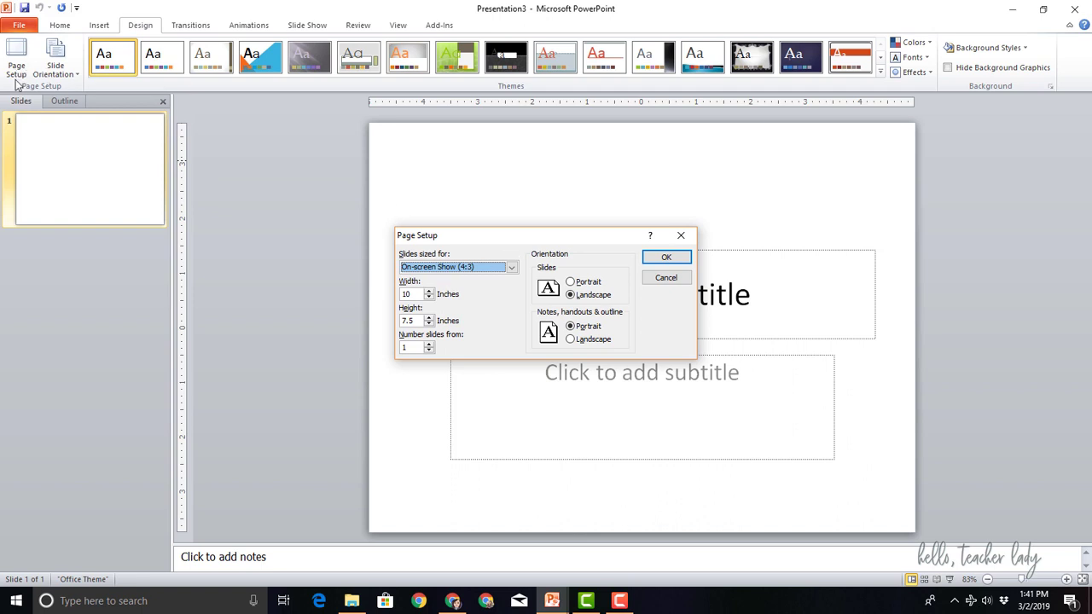
click(664, 276)
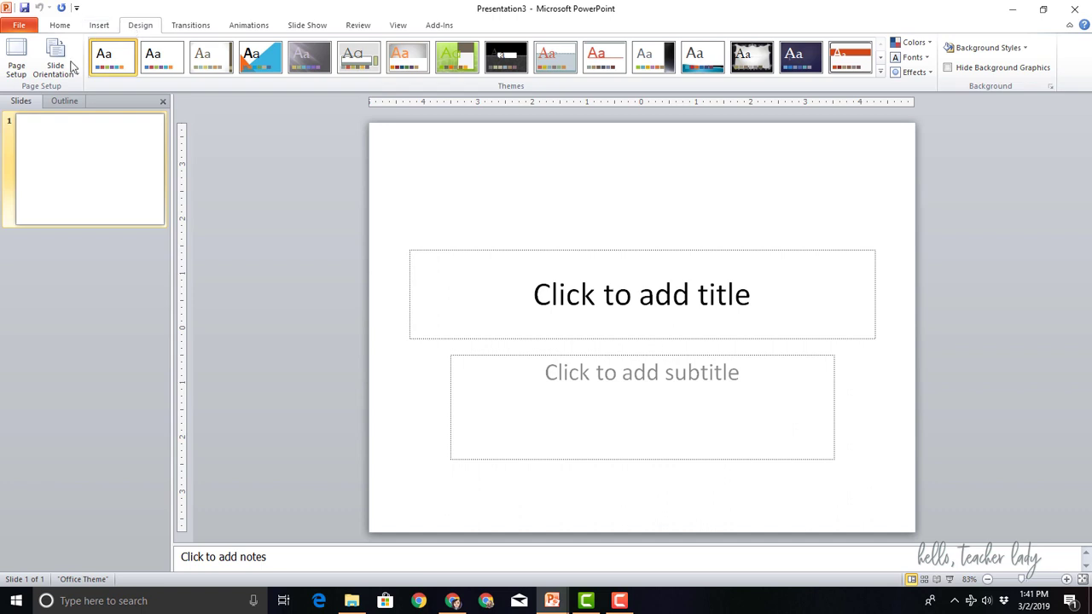
click(17, 73)
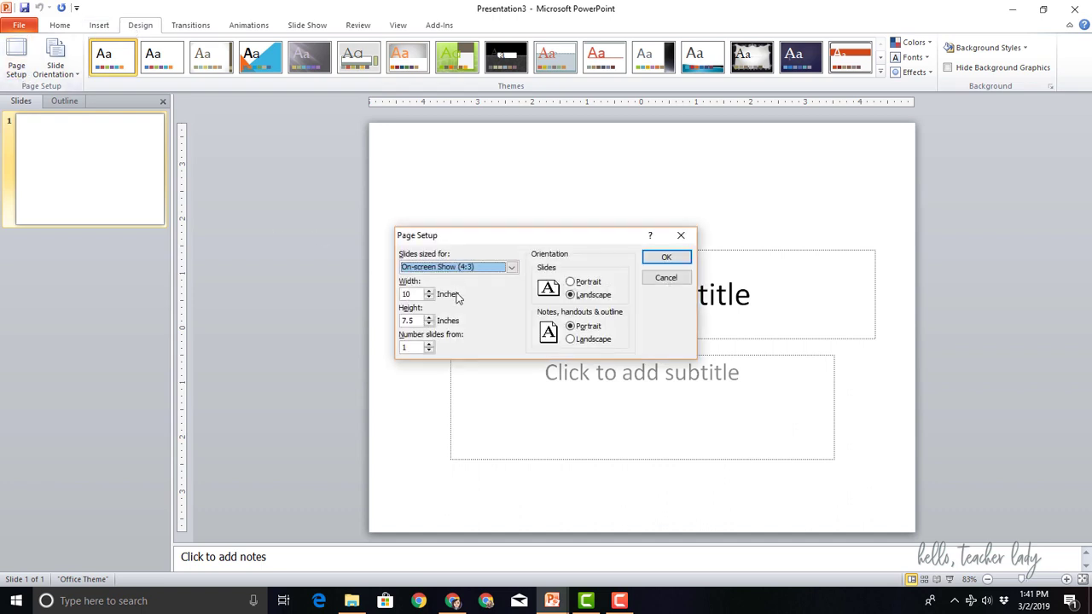
double_click(417, 294)
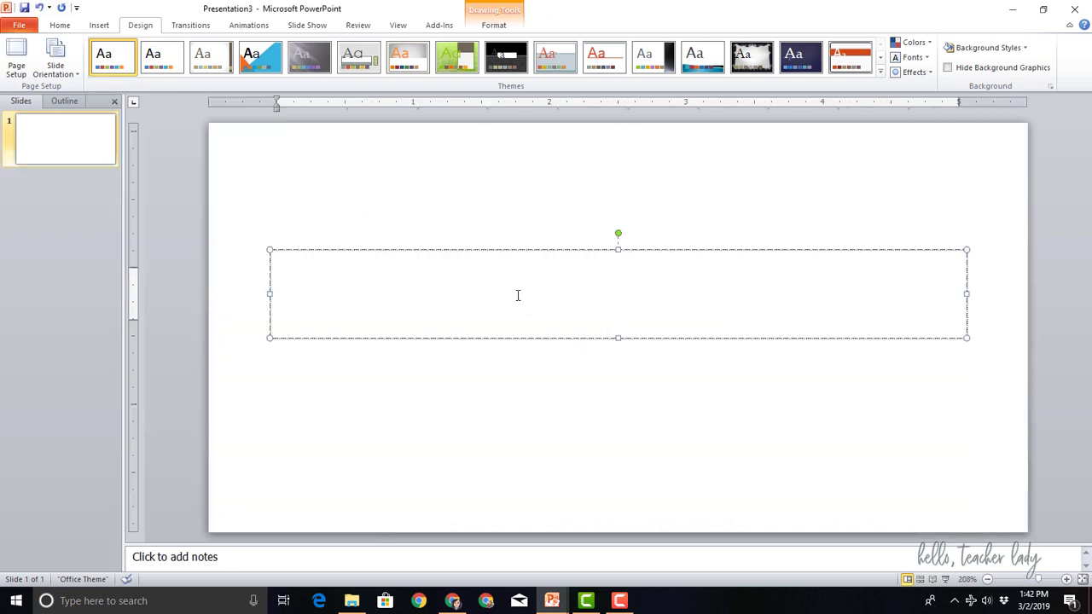
Enter "errands" as the slide title and set its font to AGSorryNotSorry.
text(errands)
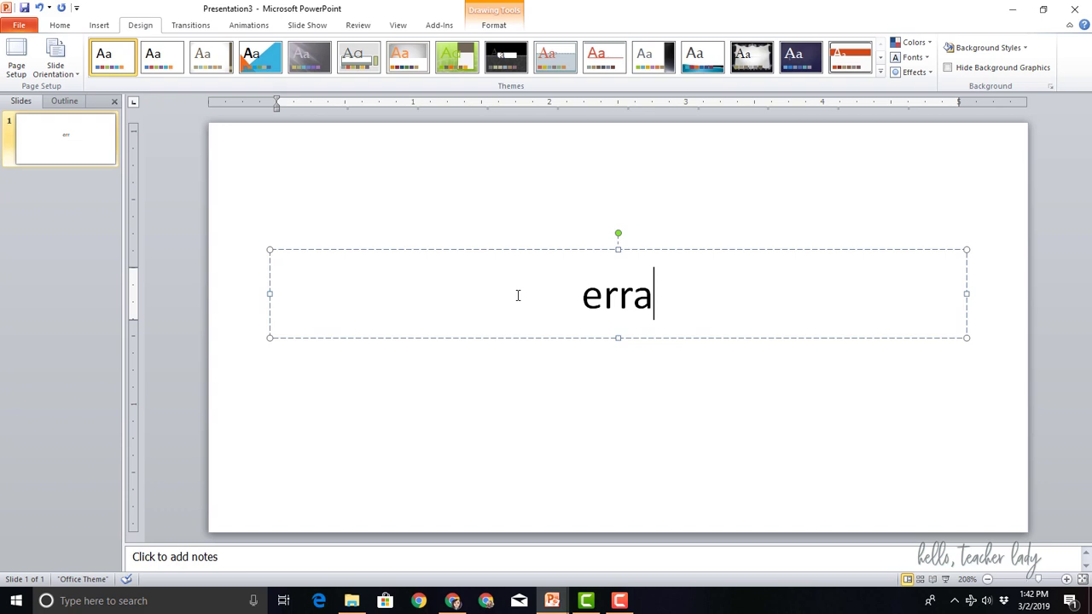
double_click(572, 295)
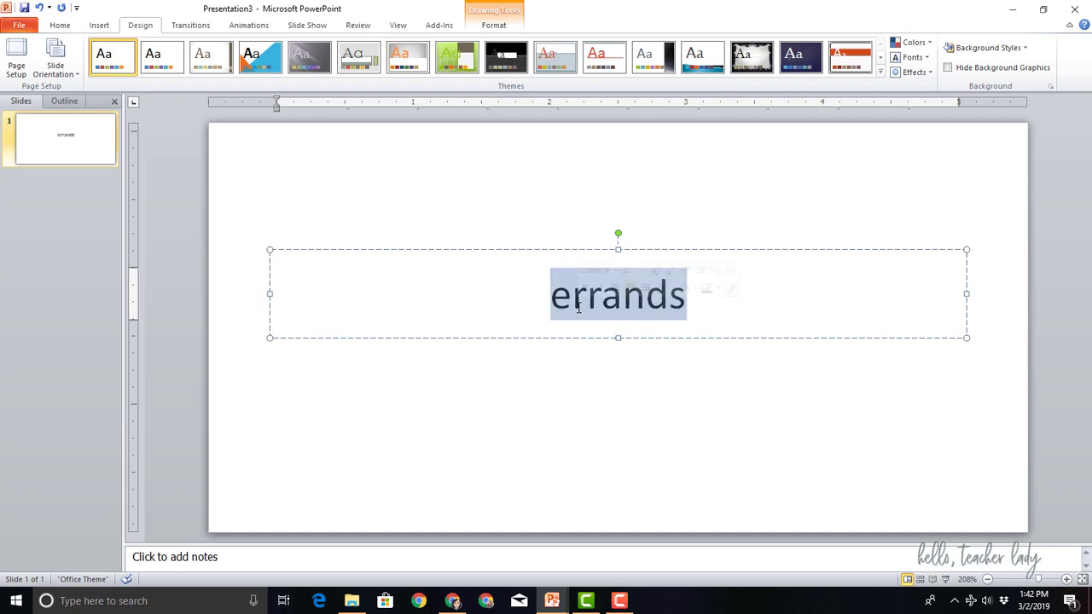
click(60, 26)
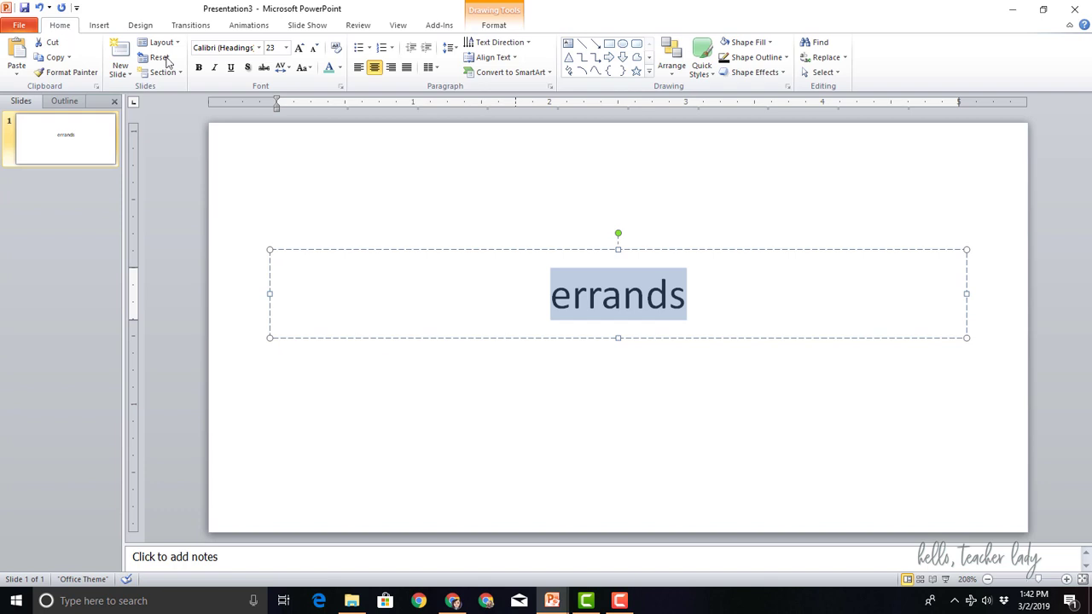
click(260, 48)
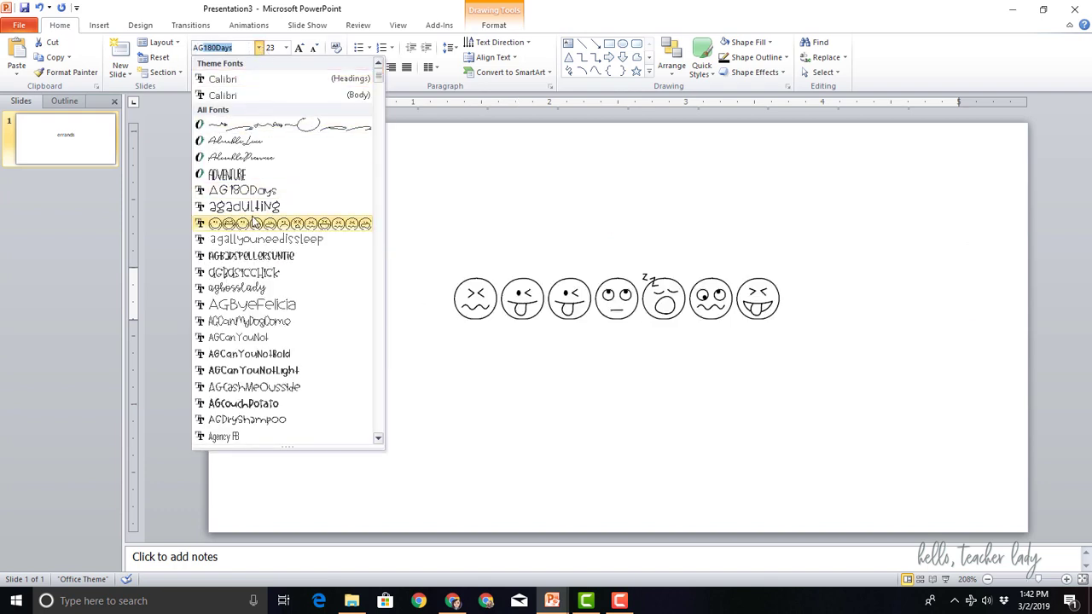
scroll(256, 248, down, 2)
scroll(256, 247, down, 7)
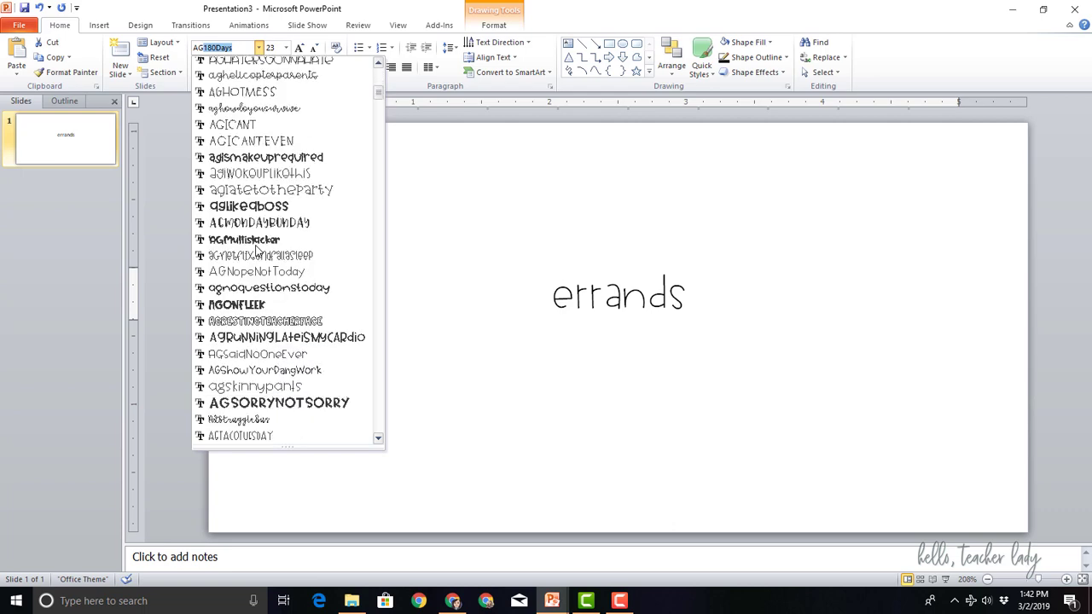
click(279, 402)
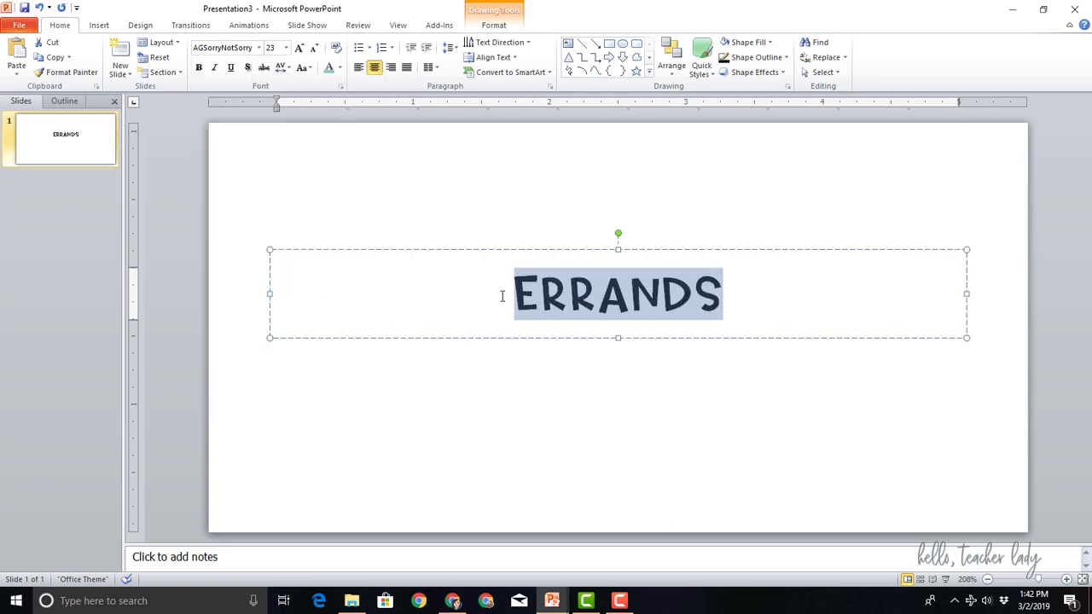
Enlarge the title text to 80 pt and widen its text box on both sides to nearly the slide's full width.
click(298, 48)
click(299, 48)
click(298, 48)
click(299, 48)
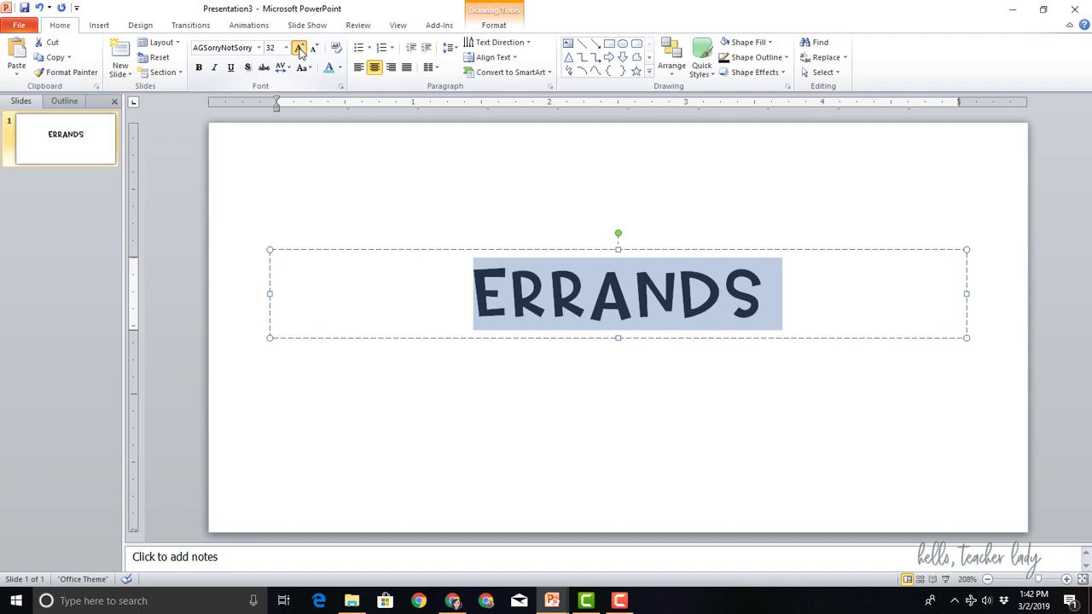
click(299, 48)
click(299, 48)
click(299, 47)
click(299, 47)
click(298, 48)
click(298, 48)
click(298, 47)
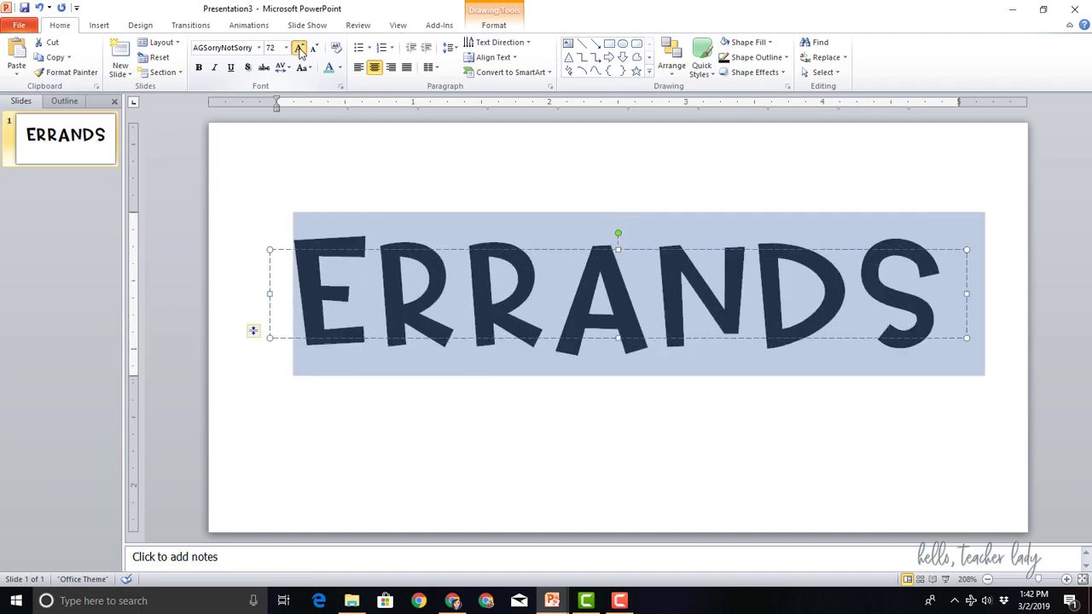
click(298, 48)
drag(264, 295, 214, 304)
drag(965, 300, 1004, 288)
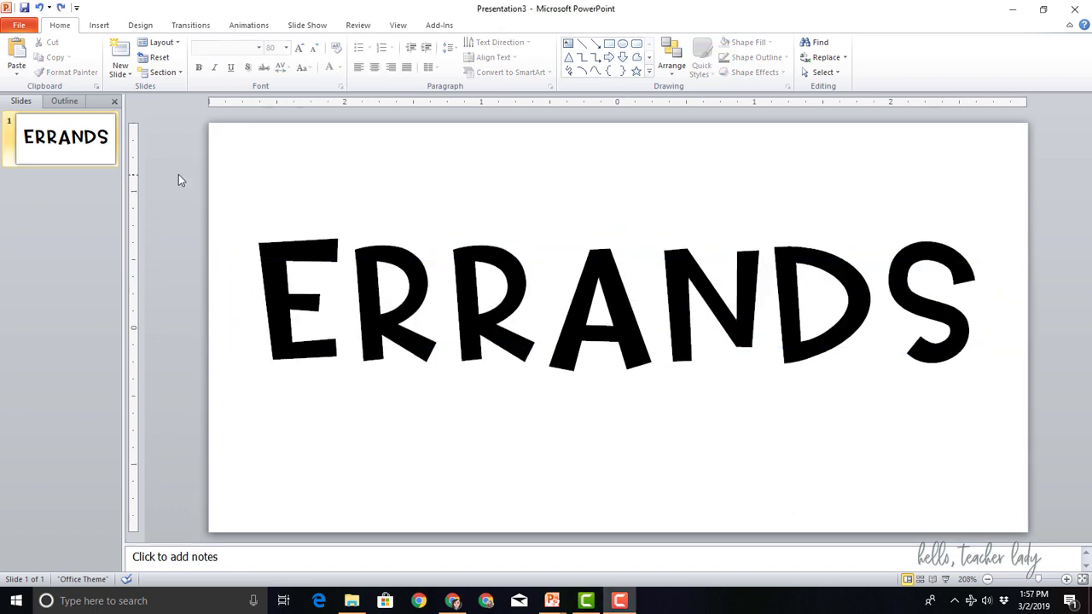
Display the list of shapes on the slide and select the title shape in it.
click(674, 68)
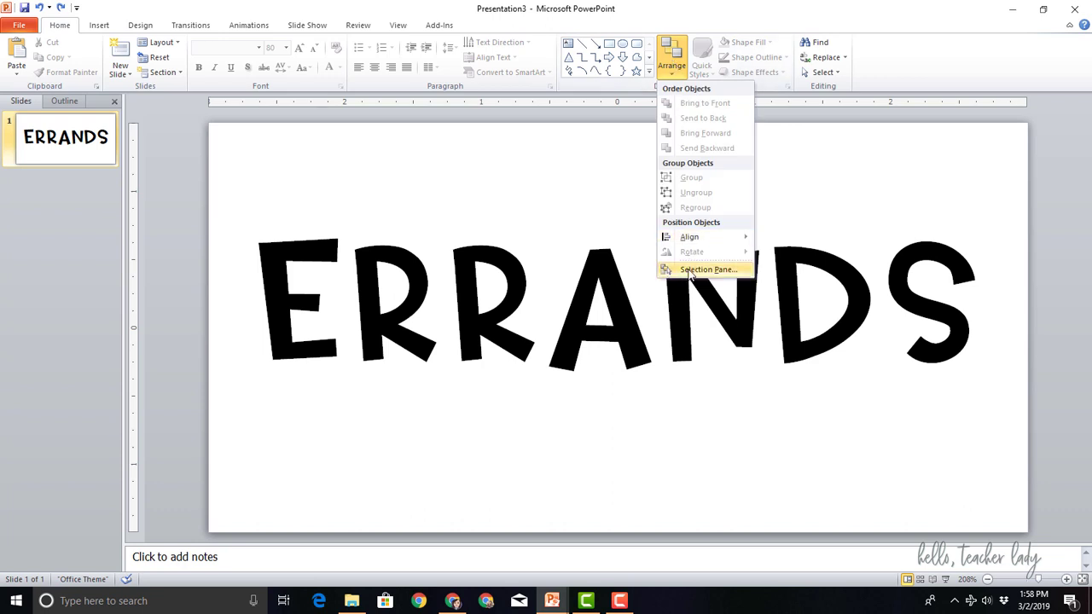
click(689, 271)
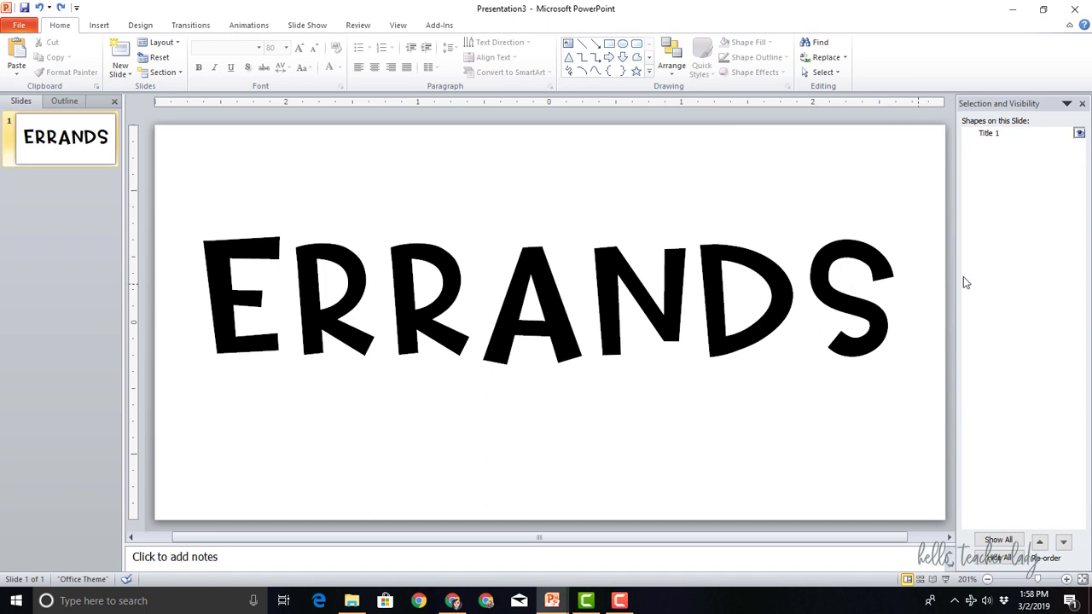
click(998, 136)
key(Return)
text(c)
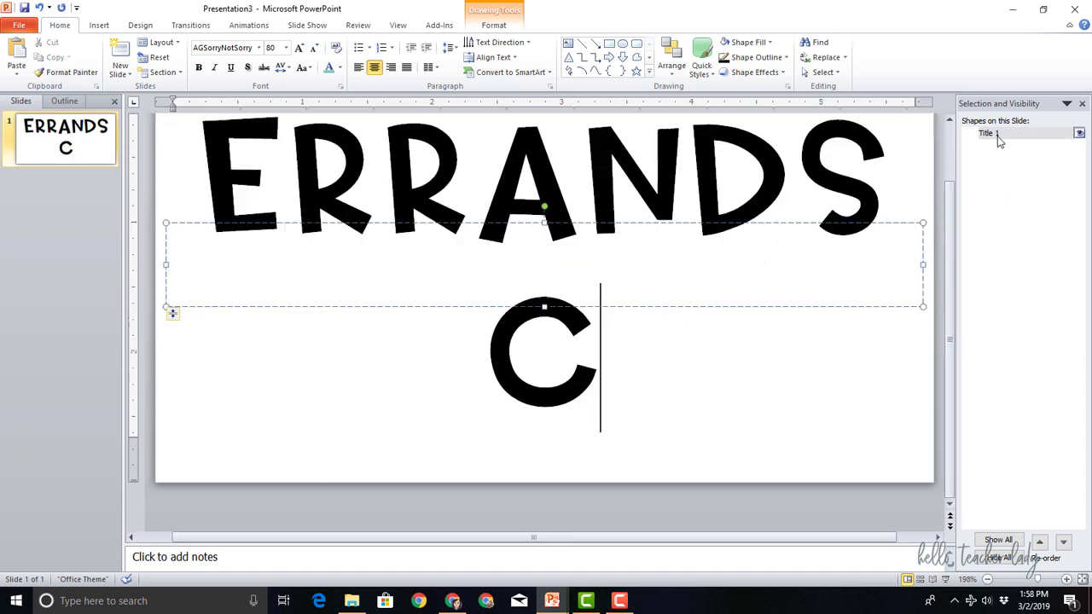
key(BackSpace)
key(BackSpace)
Rename the title shape as Color in the list of shapes.
click(999, 135)
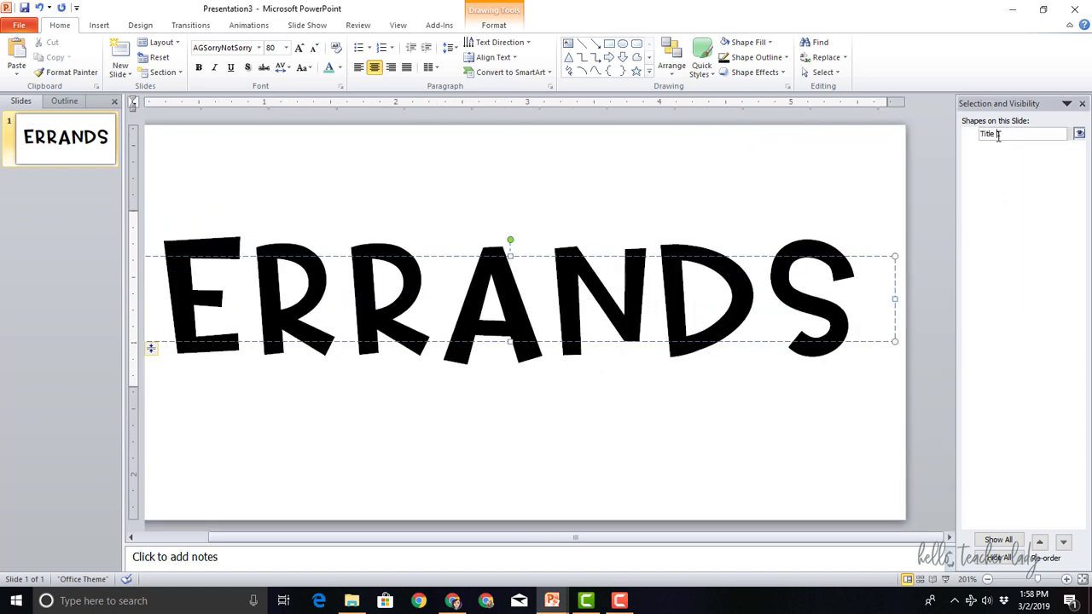
text(Color)
click(933, 152)
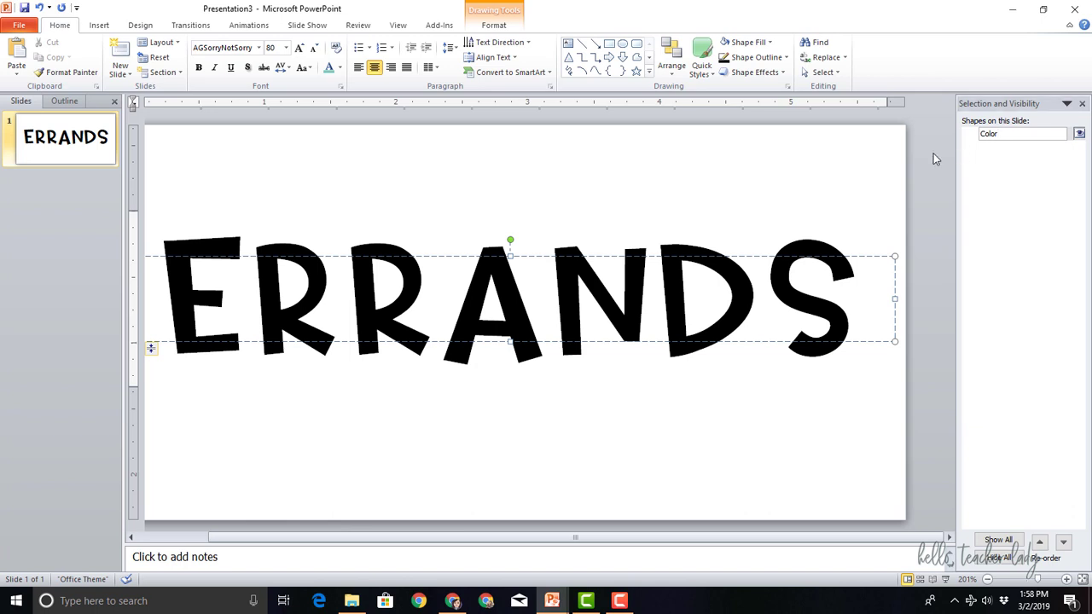
Change the font color of the whole ERRANDS title to teal.
click(690, 280)
key(ctrl+a)
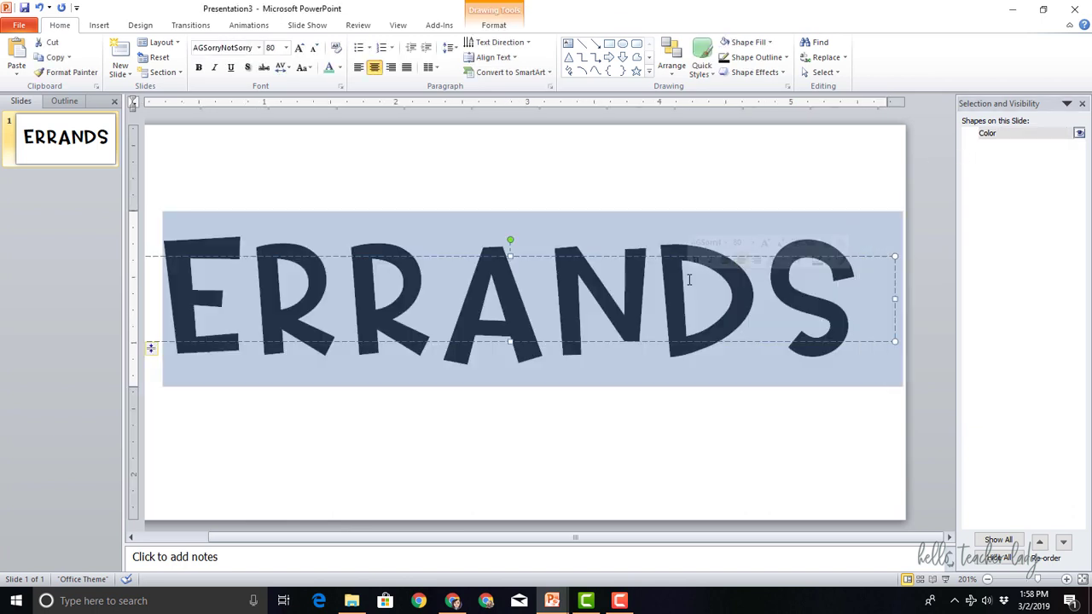
click(329, 68)
click(588, 167)
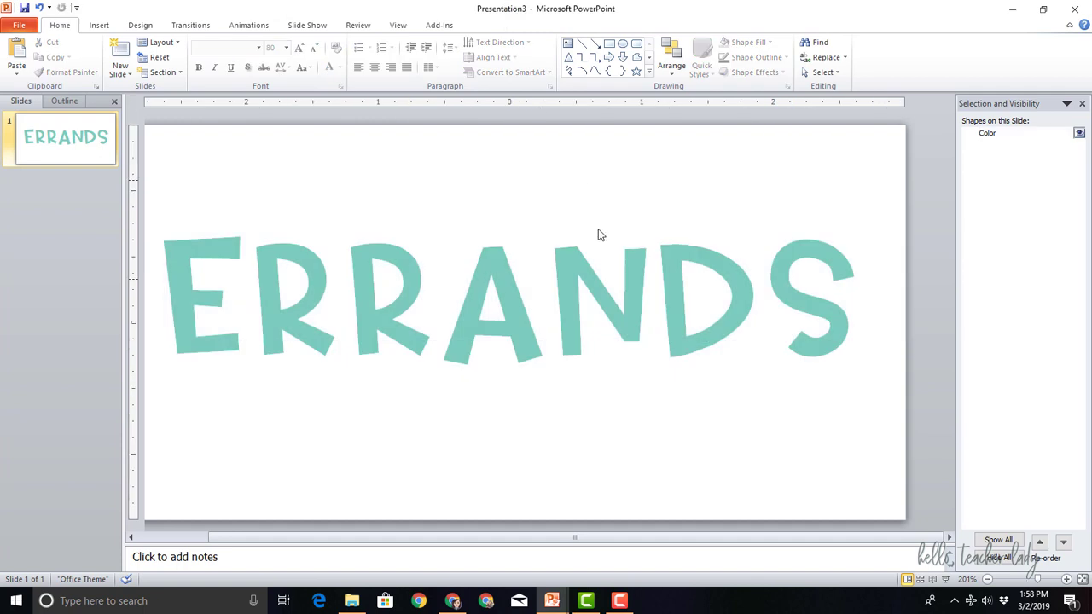
Duplicate the teal ERRANDS text box and rename the copy as Outline.
click(694, 267)
click(731, 256)
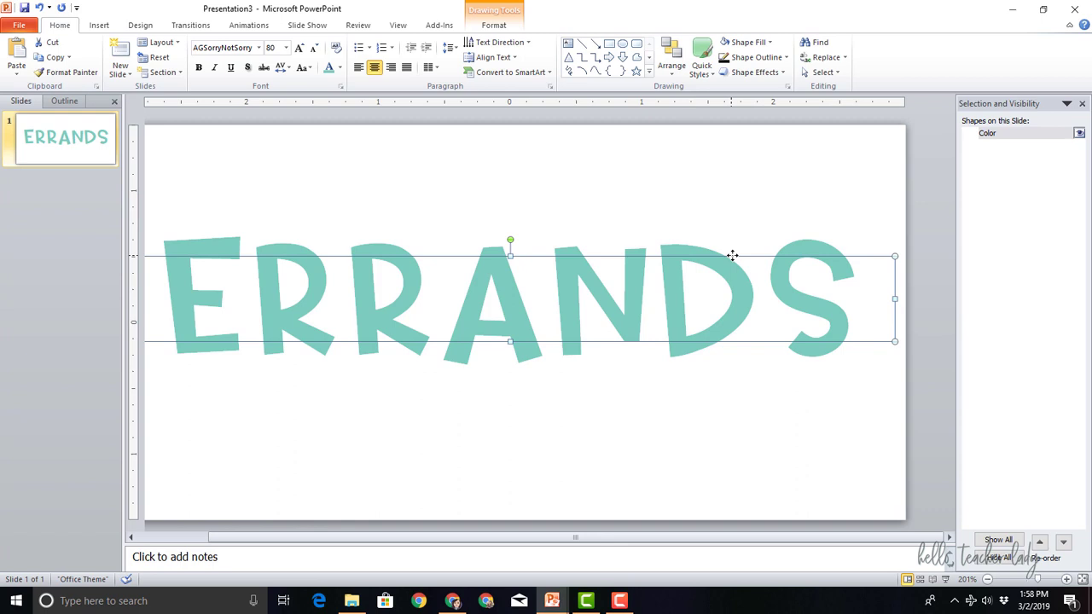
key(ctrl+v)
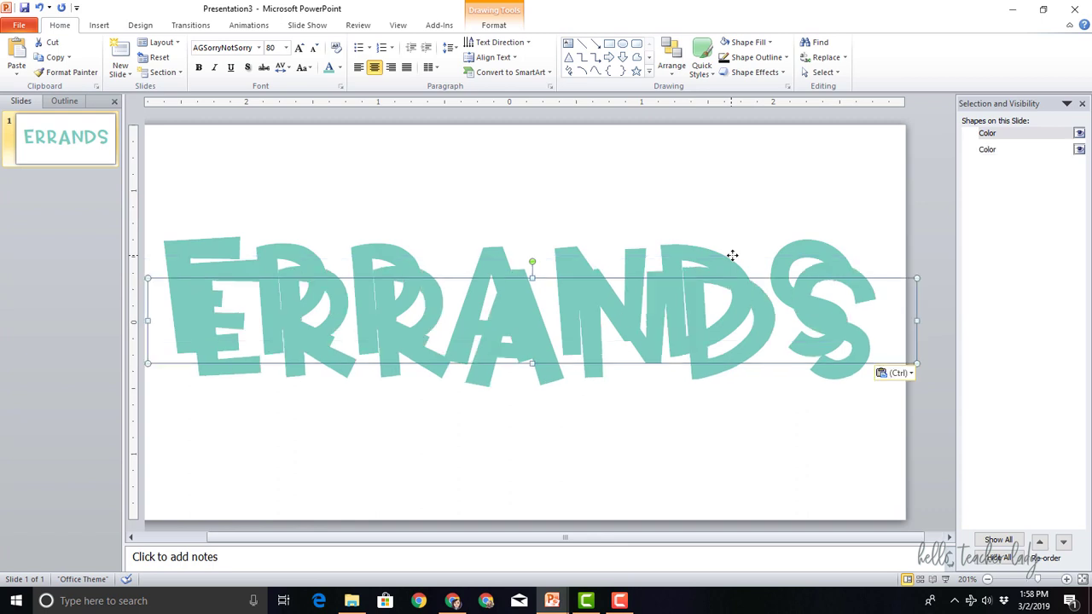
click(989, 135)
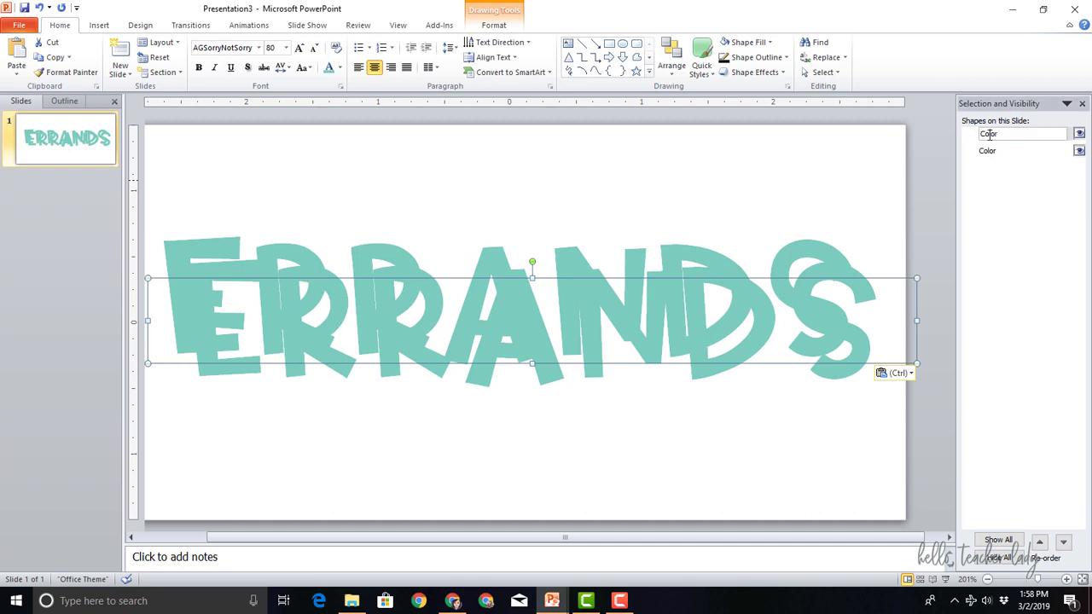
double_click(989, 135)
text(Ol)
Move the Outline copy of ERRANDS up so it lies almost directly over the teal Color title.
drag(549, 280, 529, 252)
click(500, 249)
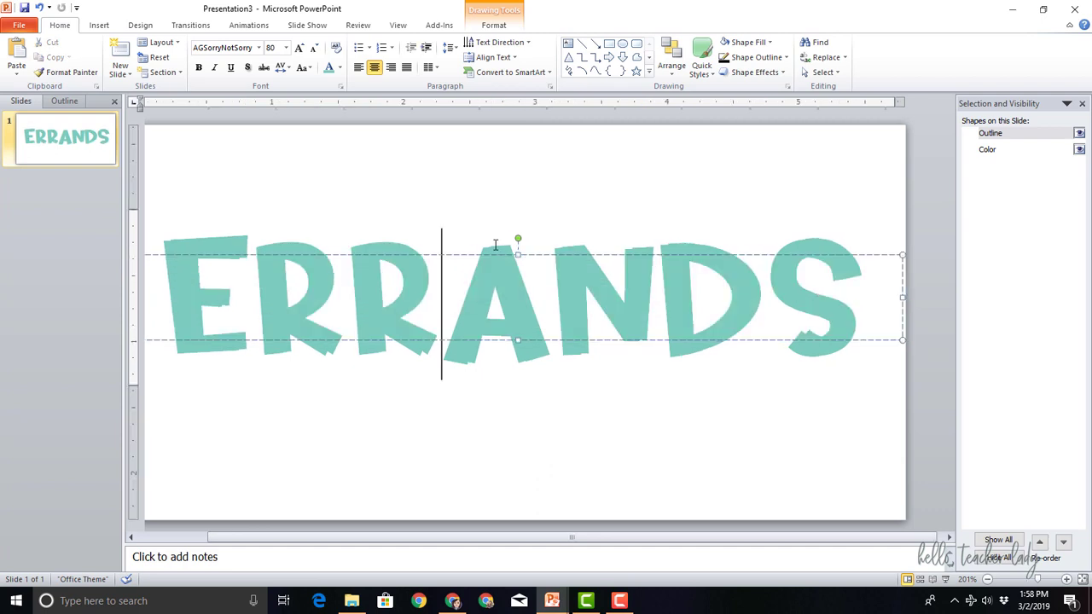
click(508, 256)
click(643, 255)
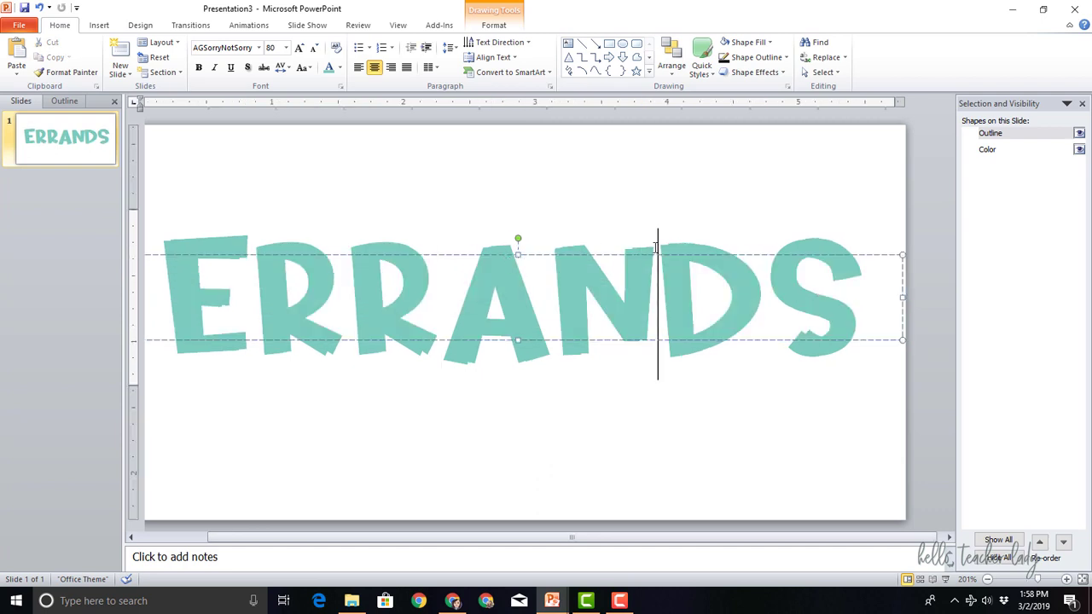
click(729, 257)
key(ctrl+a)
click(827, 258)
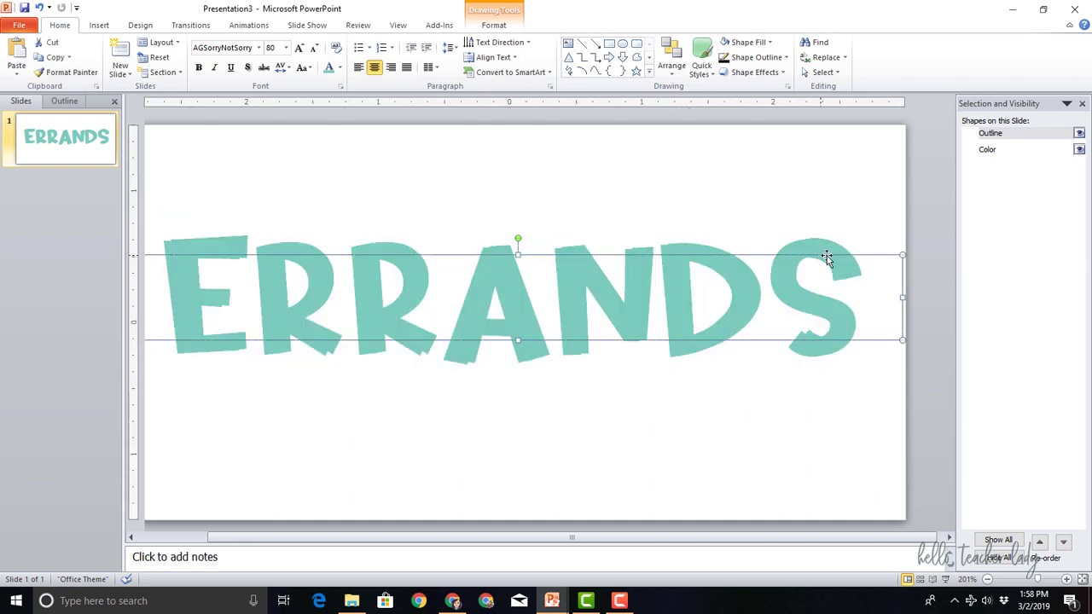
Select Outline in the list of shapes and move that text box slightly below the Color title.
click(1002, 150)
click(1001, 137)
click(1003, 150)
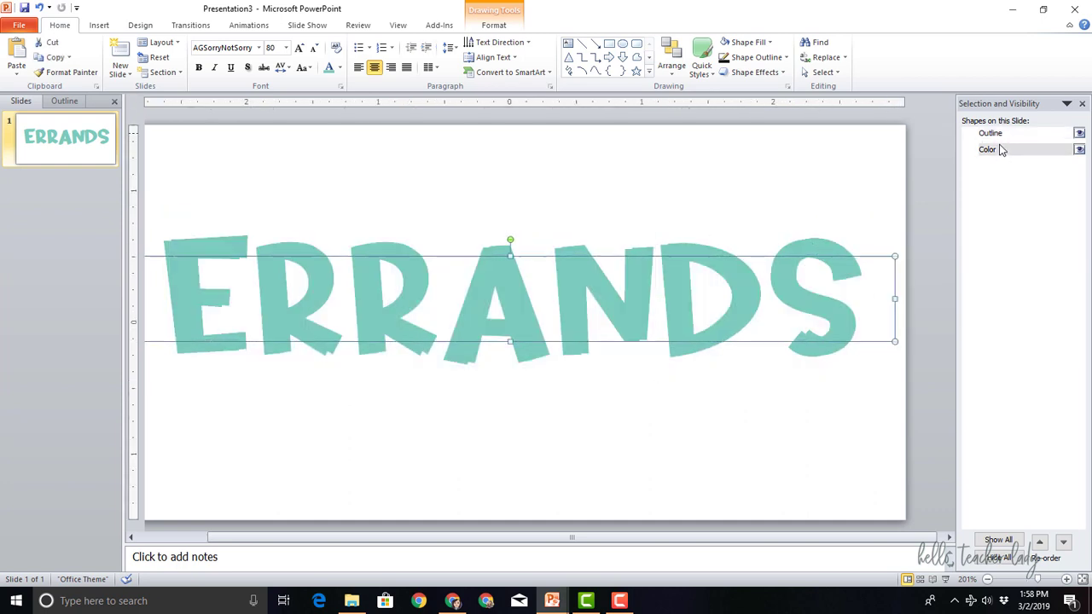
click(1000, 136)
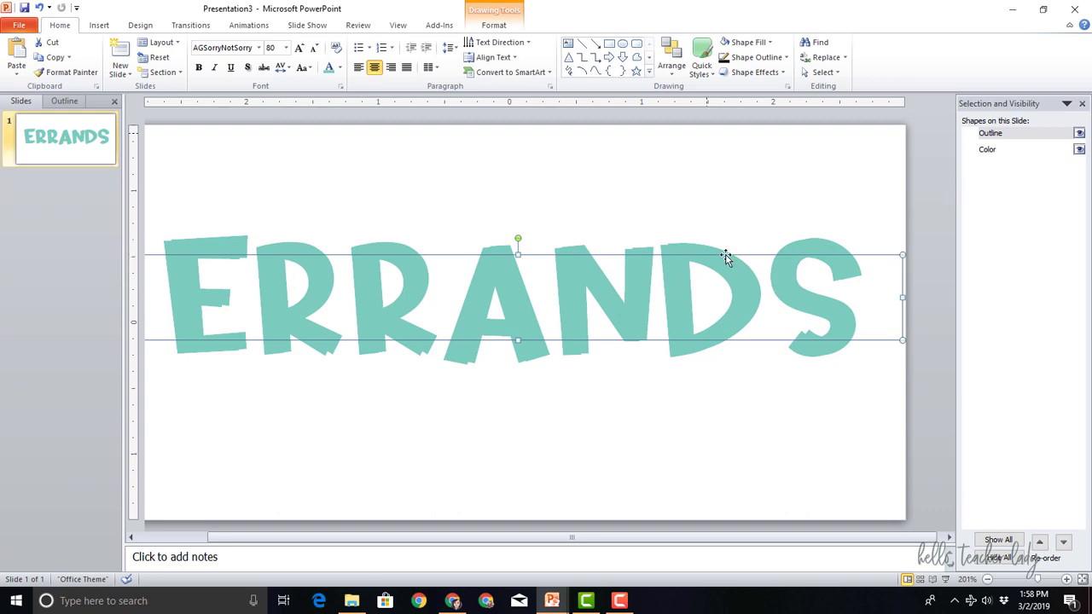
drag(744, 256, 748, 280)
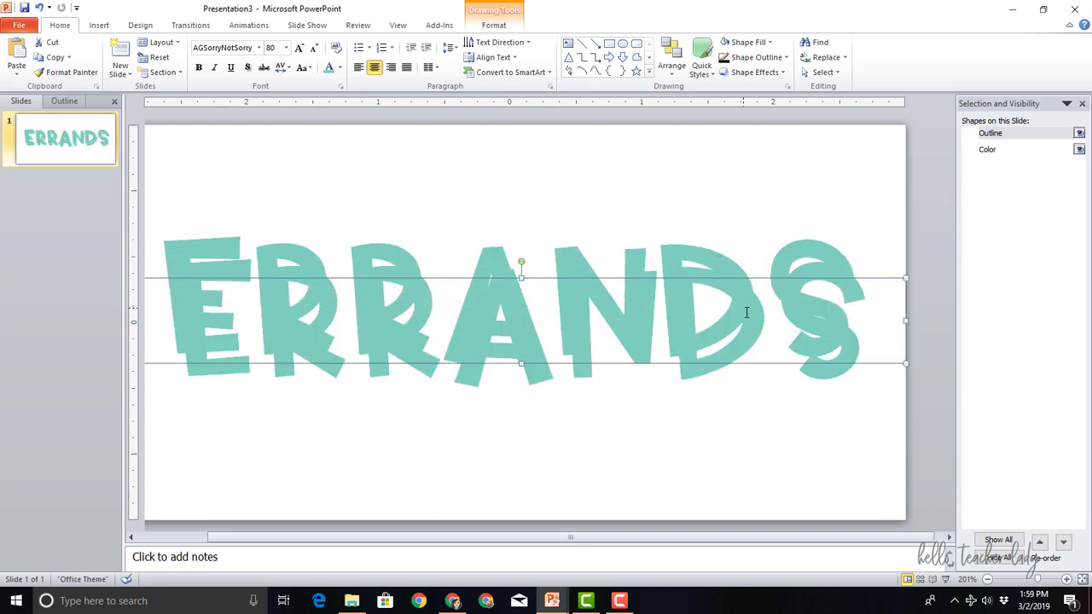
Set the text fill of the whole ERRANDS word in the Outline text box to No fill.
double_click(746, 313)
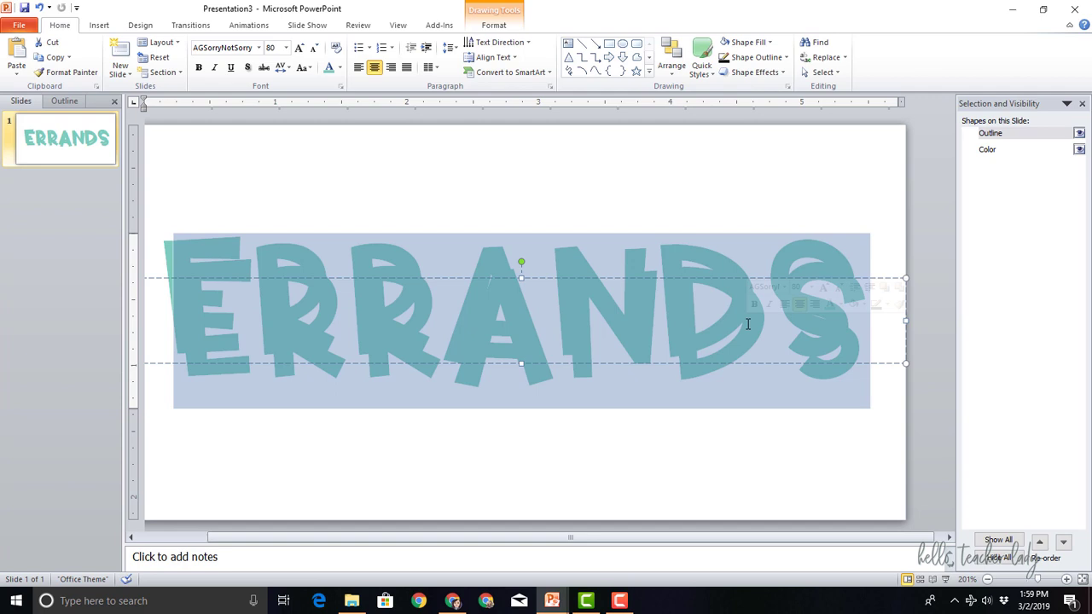
right_click(748, 325)
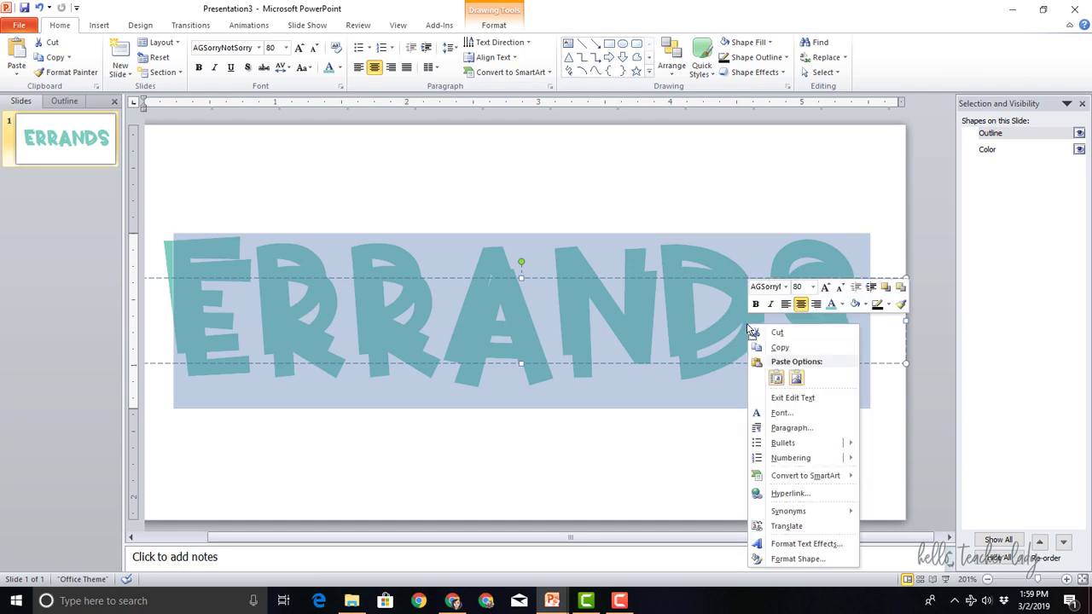
click(808, 545)
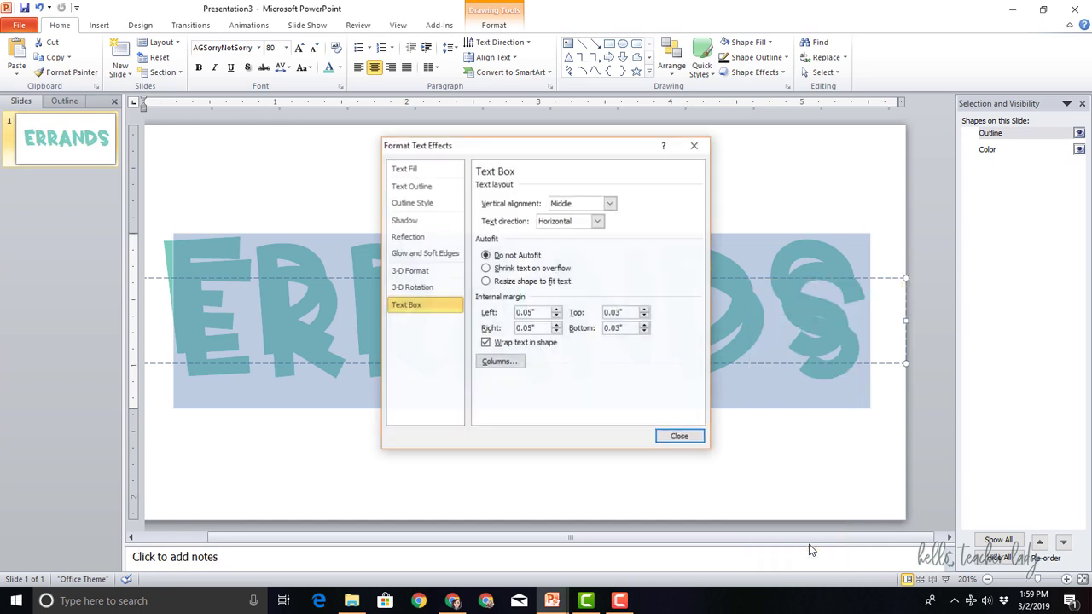
click(406, 172)
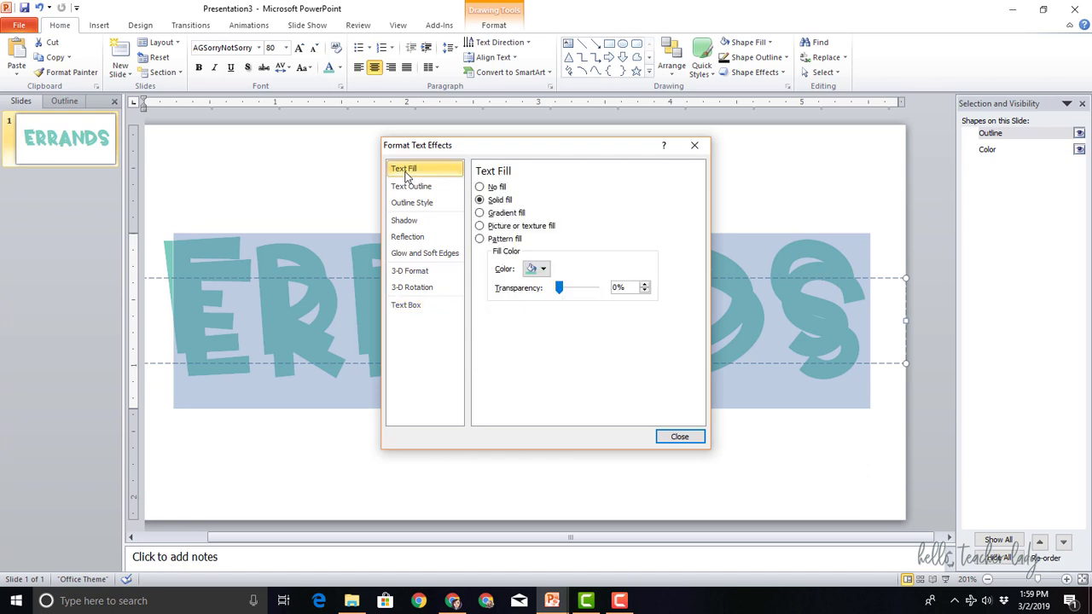
click(480, 187)
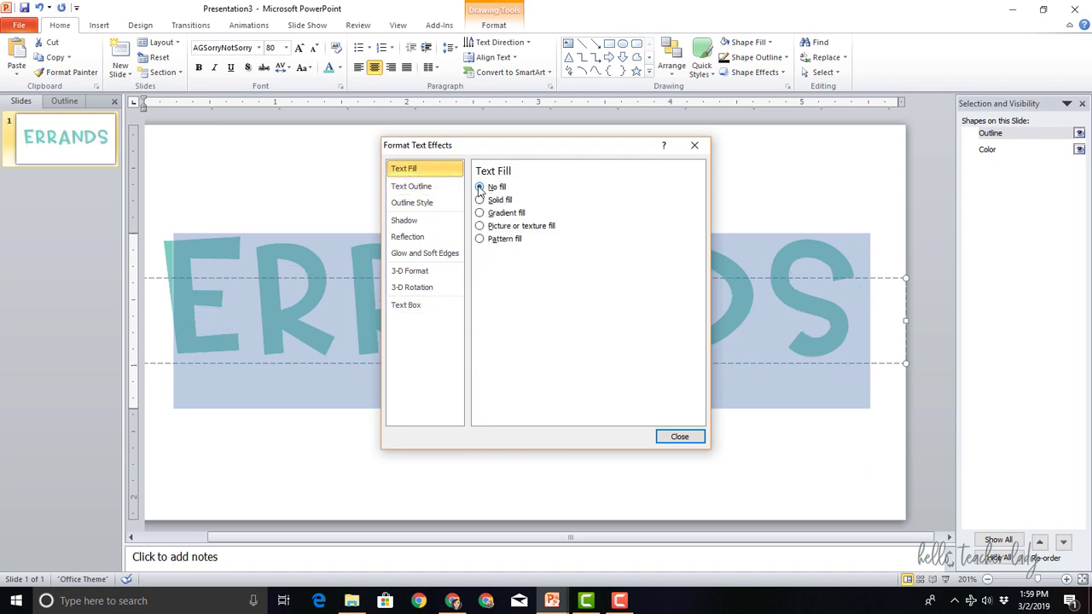
Give the Outline text box's letters a solid line outline, close the text effects settings and deselect the text.
click(431, 190)
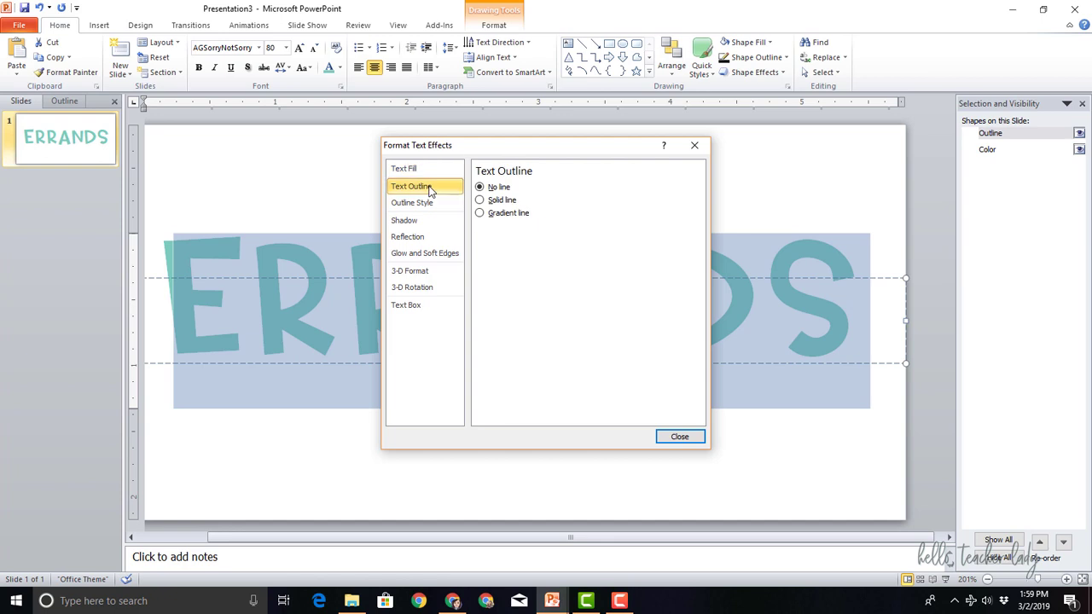
click(505, 203)
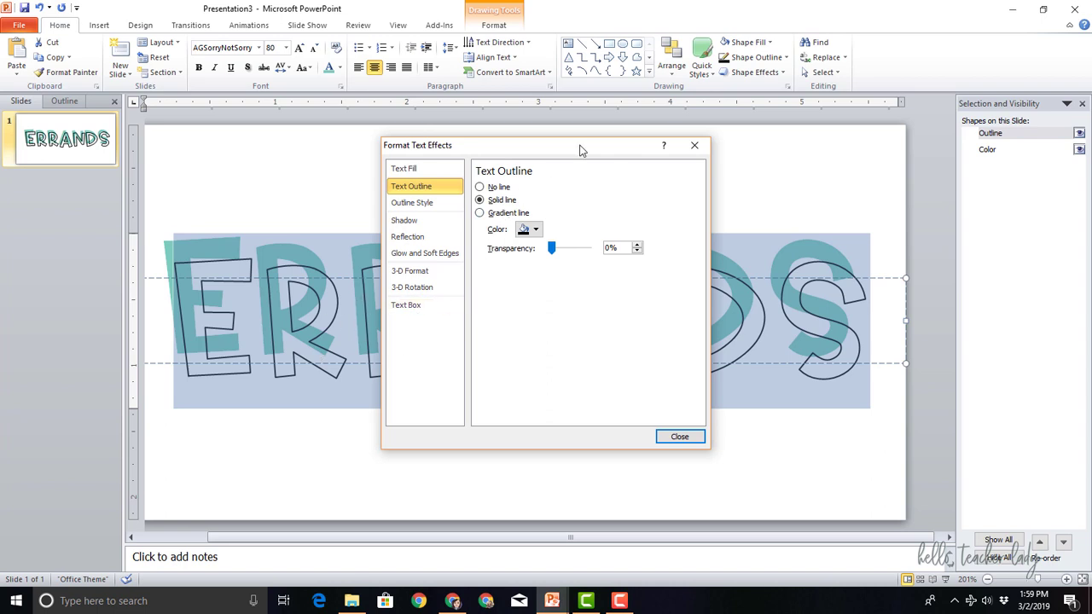
drag(580, 151, 805, 241)
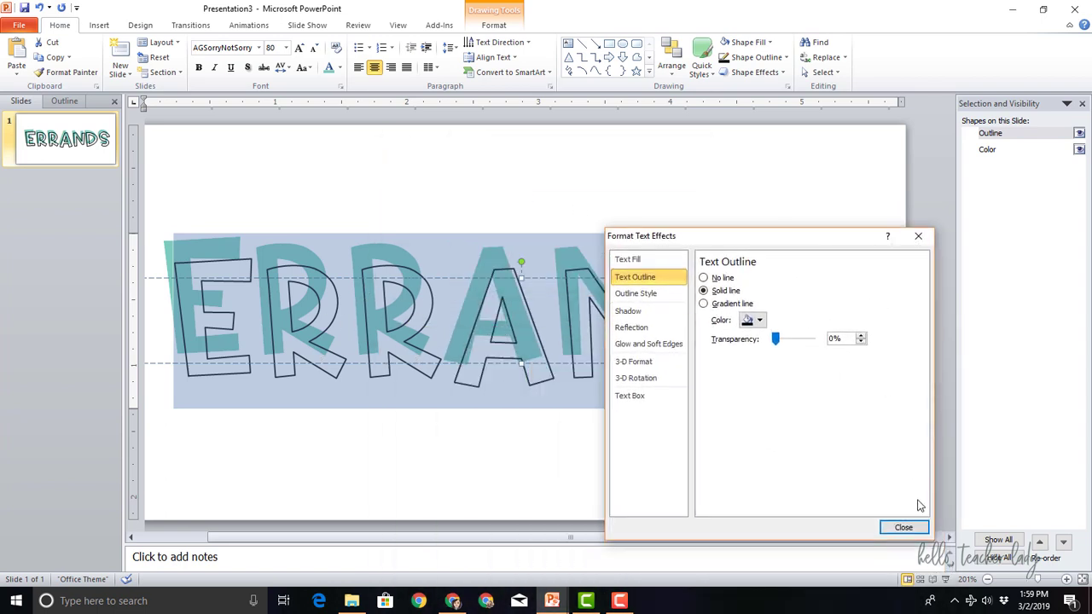
click(903, 527)
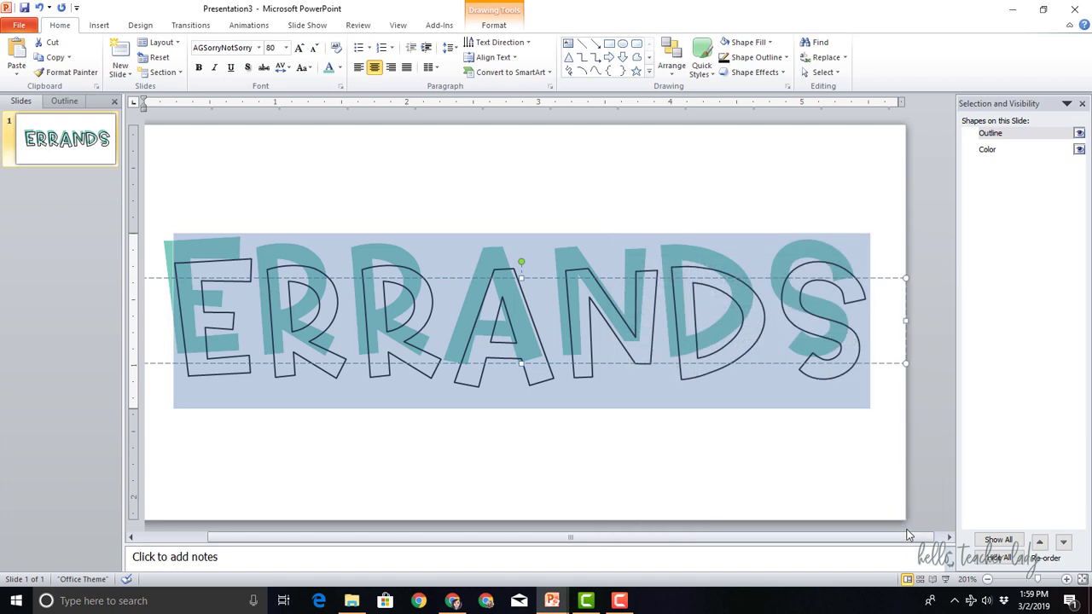
click(888, 424)
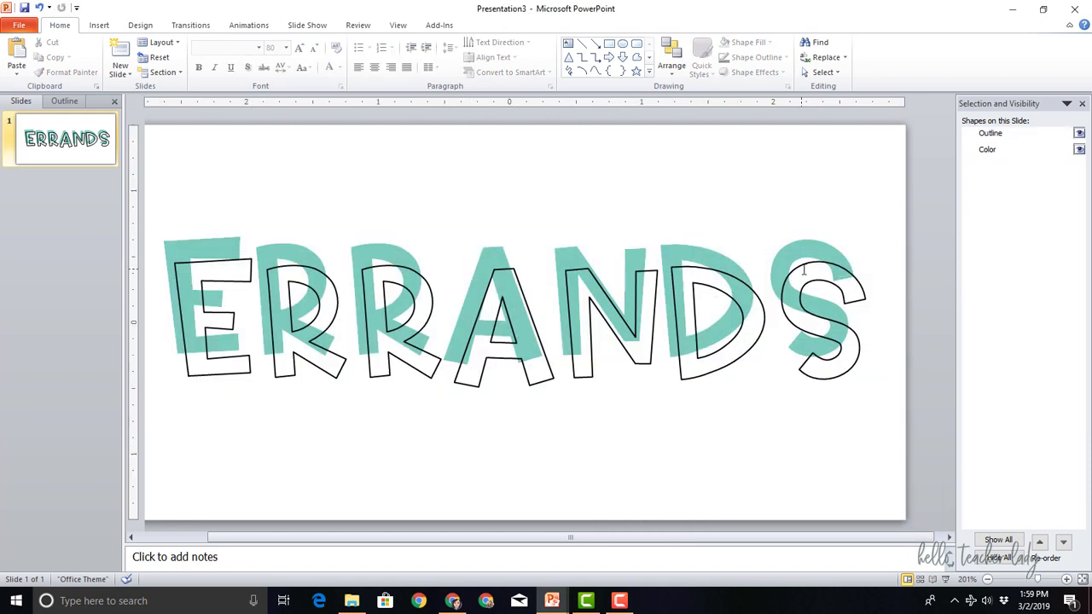
Compare the Outline and Color text boxes by selecting each one alternately in the list of shapes.
click(994, 137)
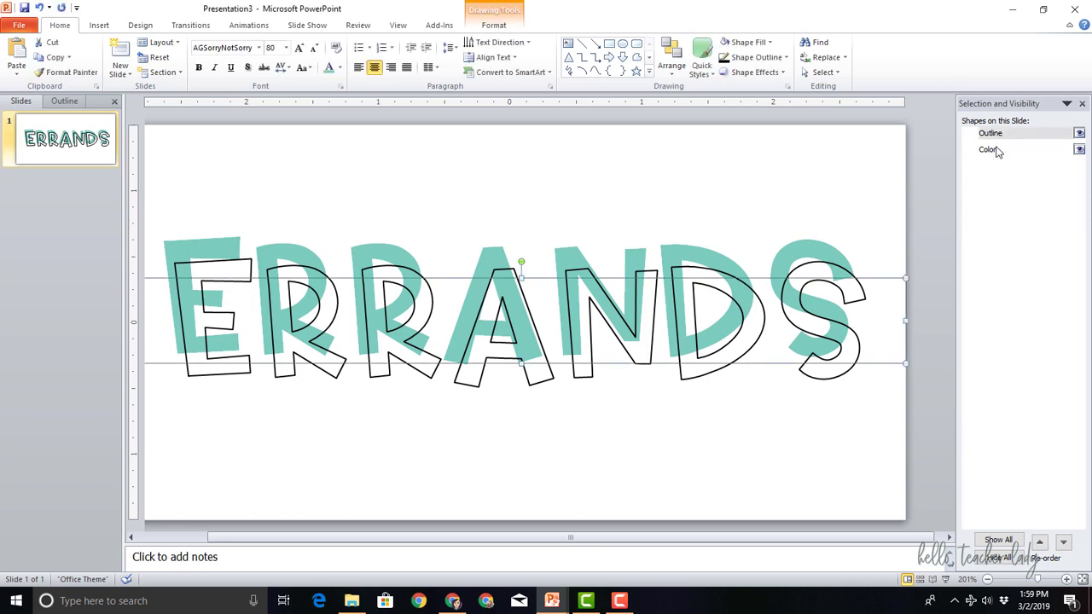
click(990, 151)
click(991, 137)
click(990, 150)
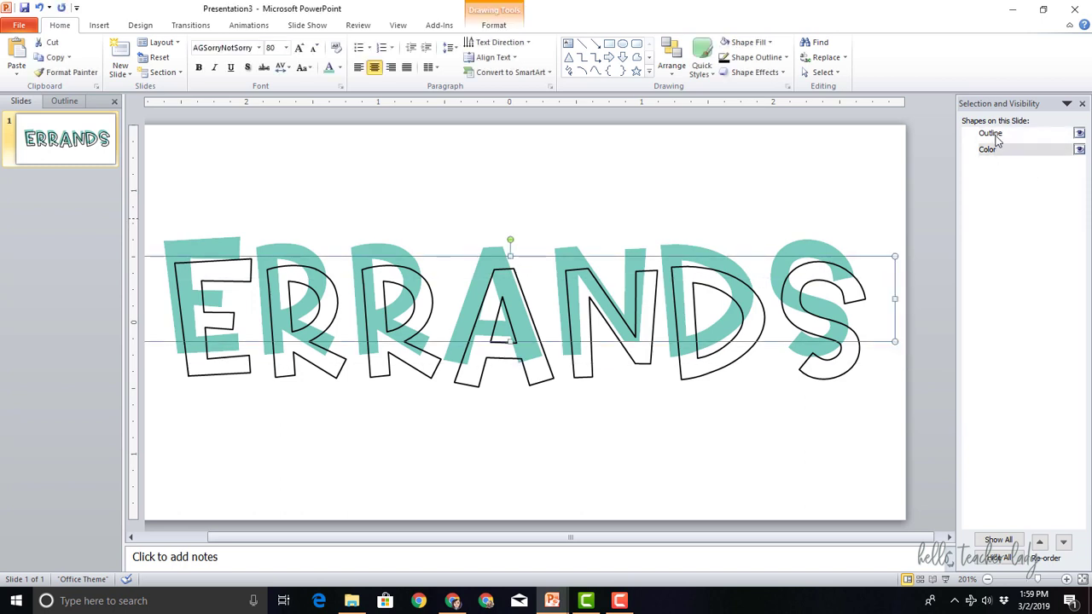
click(993, 137)
click(990, 150)
click(993, 137)
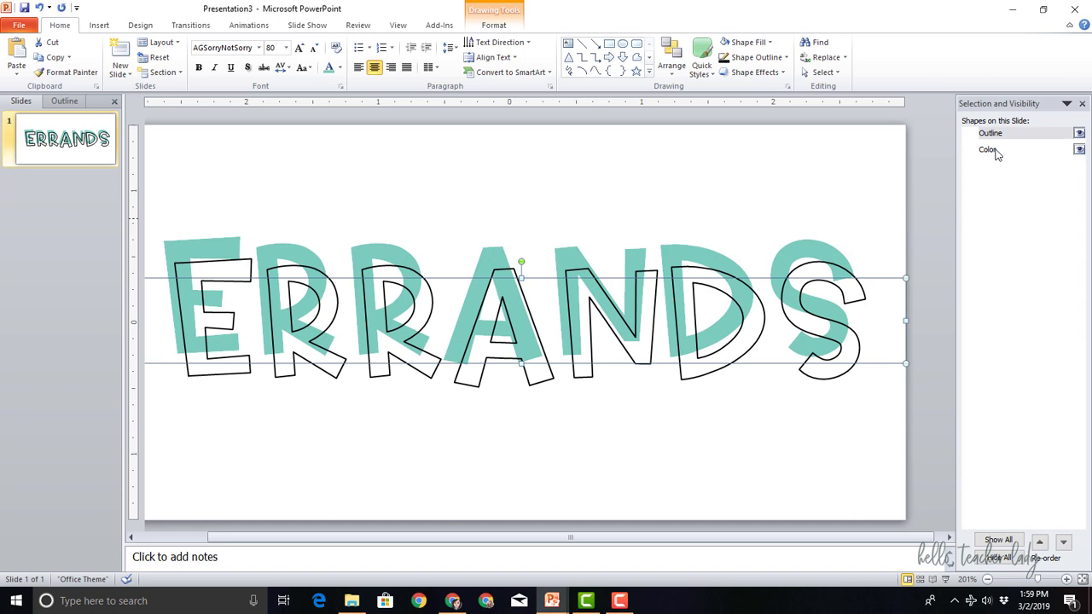
click(995, 150)
click(993, 136)
click(991, 150)
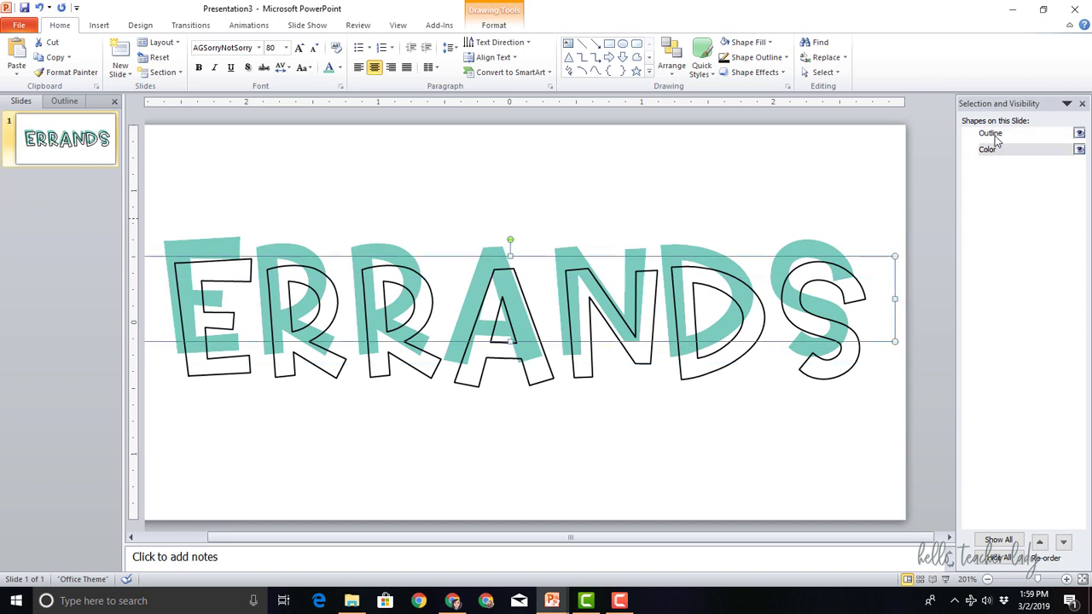
Select the Outline text box and nudge it up and to the left so it sits offset from the teal title.
click(993, 136)
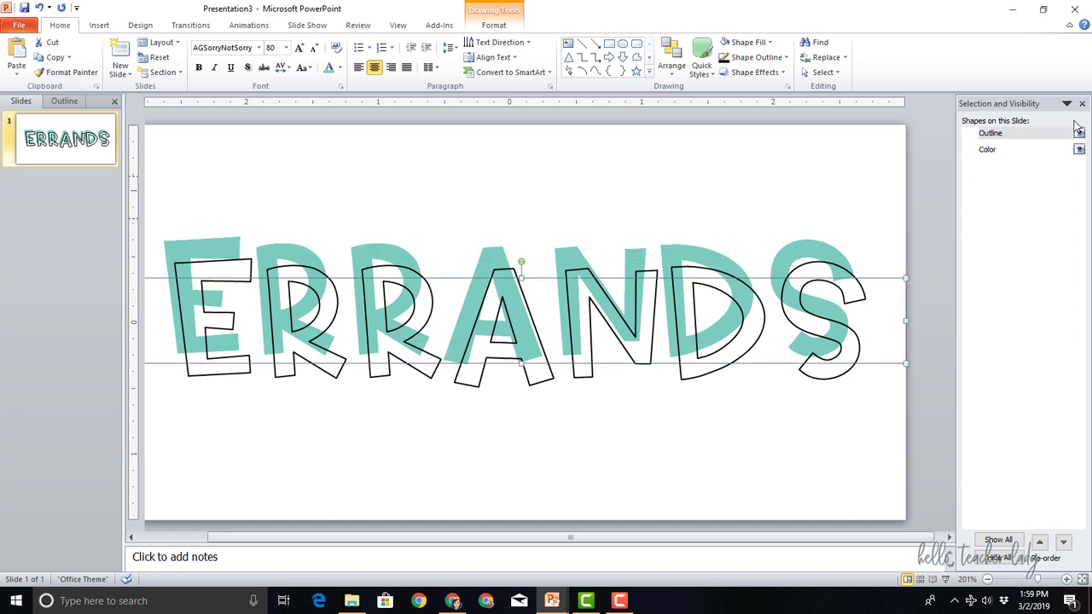
key(Up)
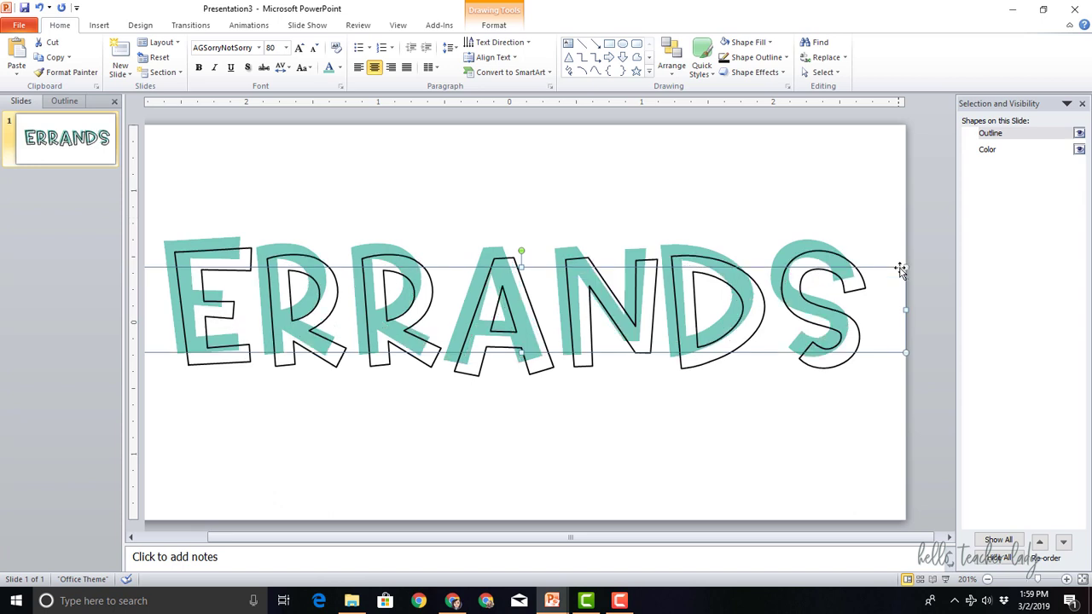
key(Up)
key(Left)
key(Left)
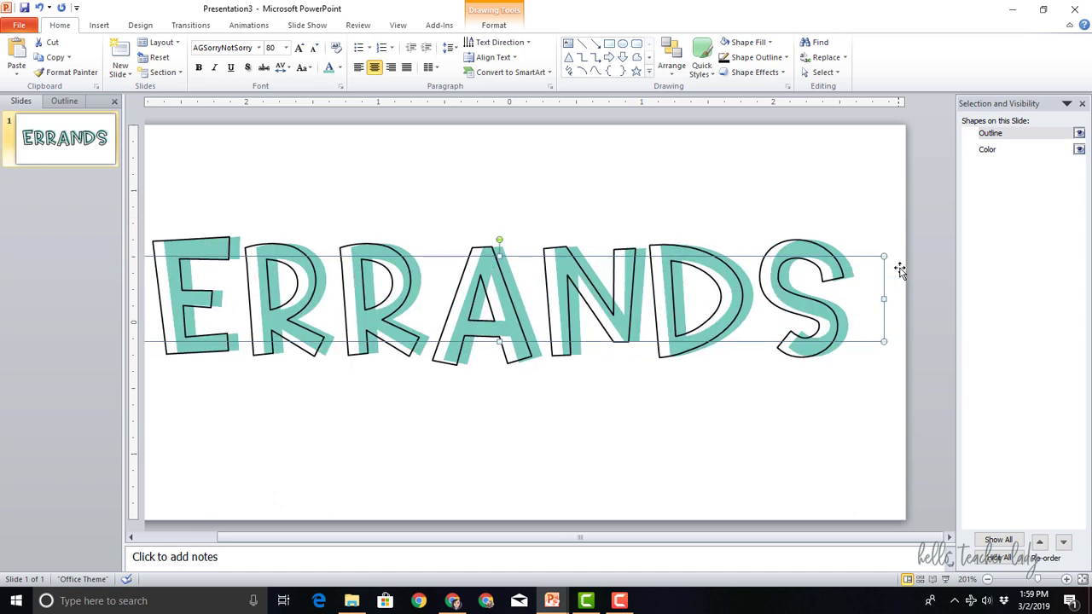
key(Up)
key(Up)
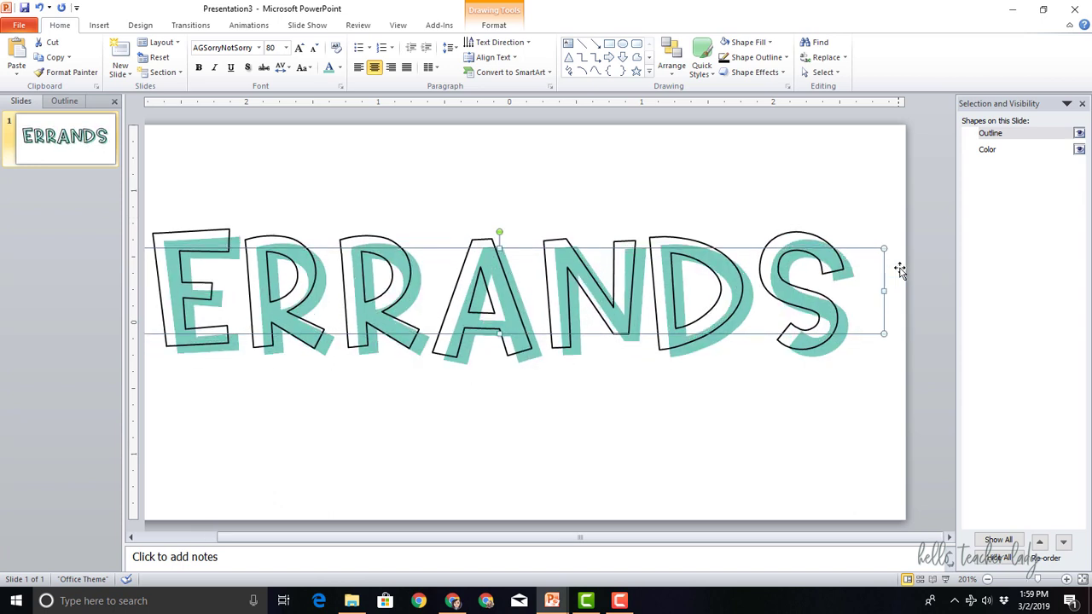
Try moving the Outline text box right to line up horizontally with the teal title, and undo that move.
drag(858, 248, 863, 254)
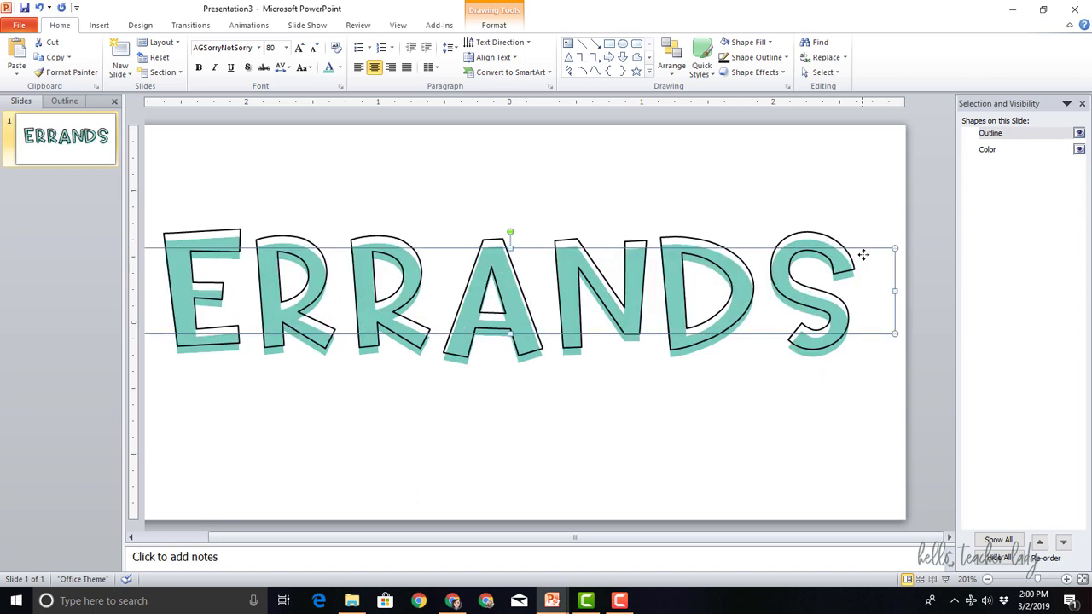
key(ctrl+z)
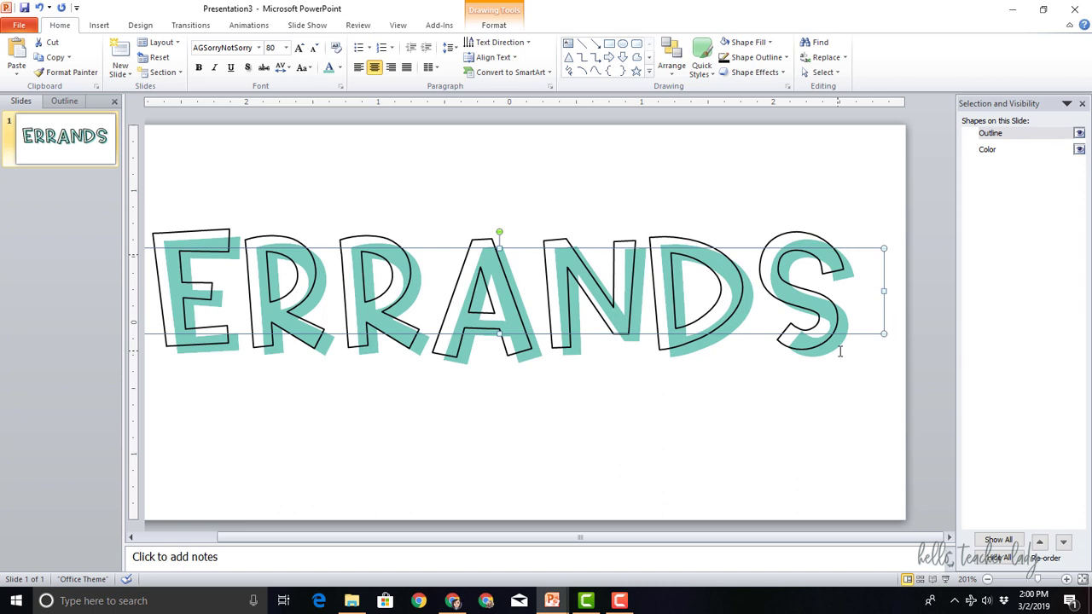
drag(658, 537, 639, 536)
click(378, 448)
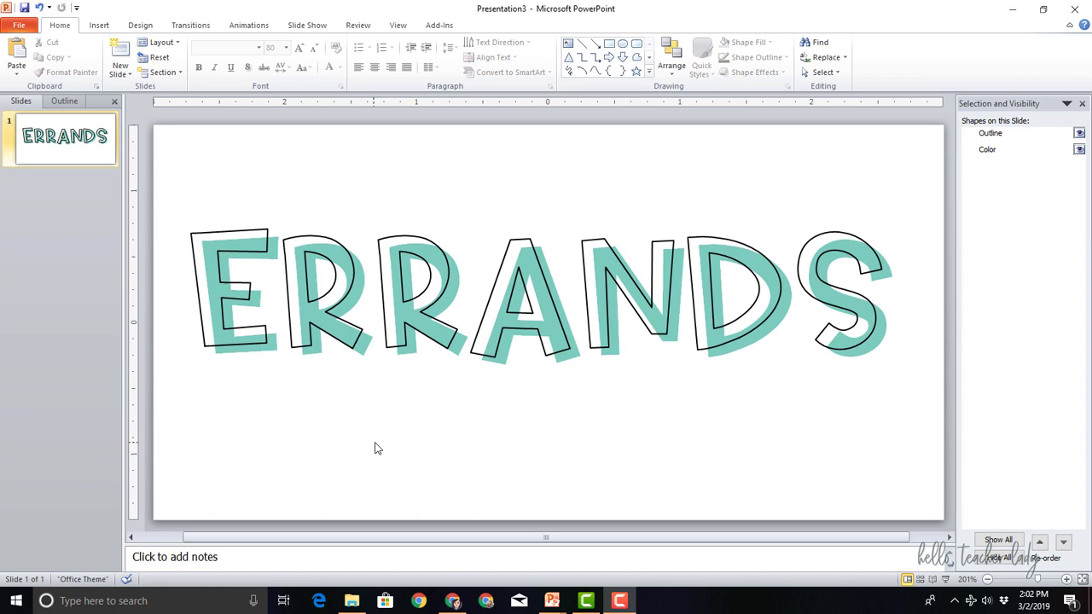
Select the Color text box and apply the recently used teal as its font color.
click(990, 150)
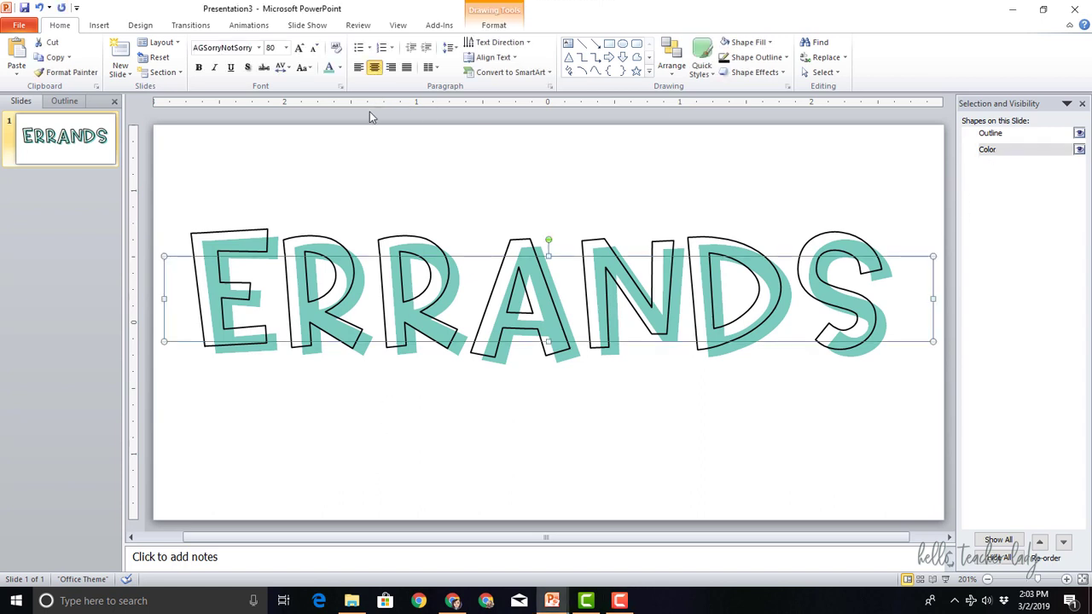
click(340, 68)
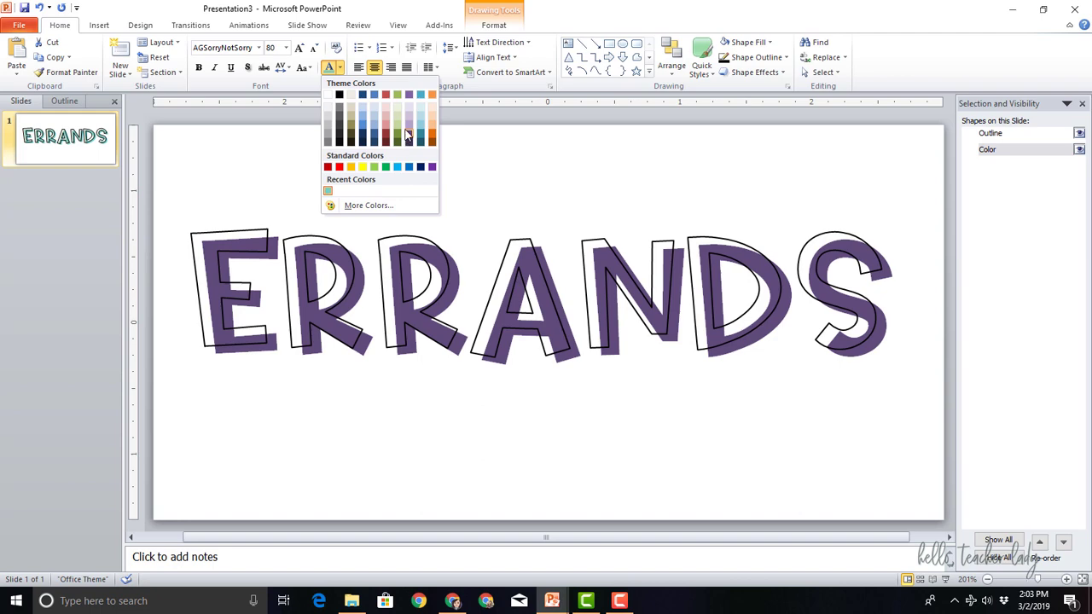
click(328, 191)
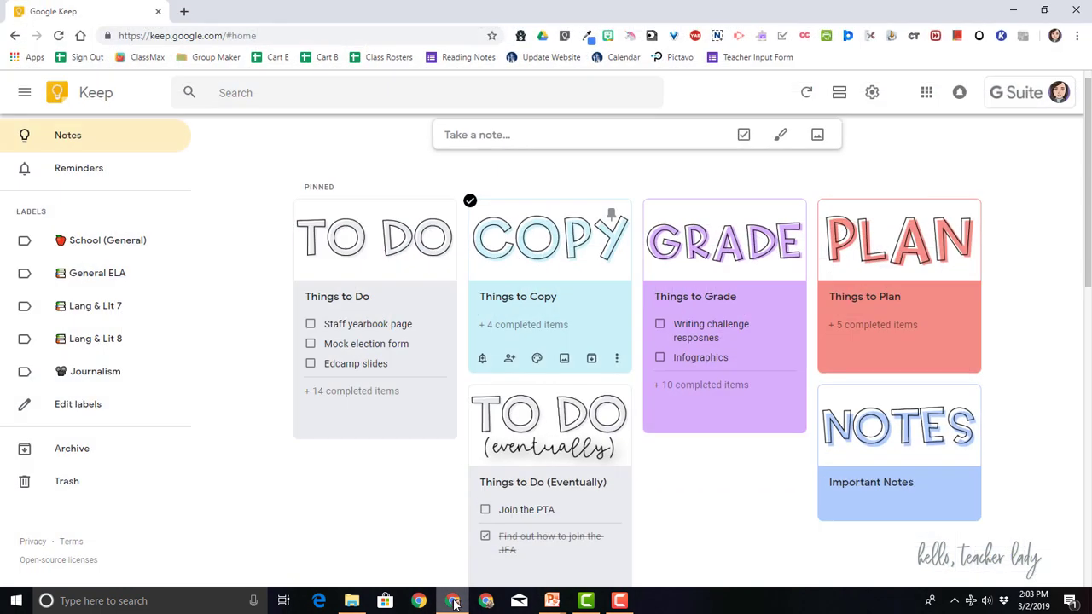
Switch to Google Keep in Chrome and sample the purple background of the Things to Grade note with Eye Dropper.
click(452, 601)
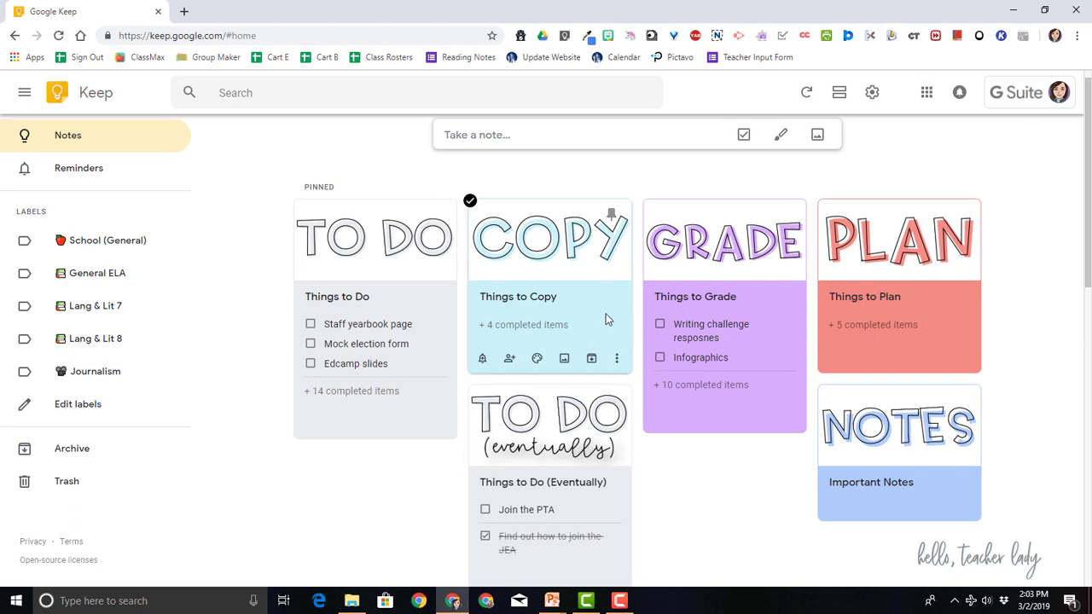
mouse_move(537, 358)
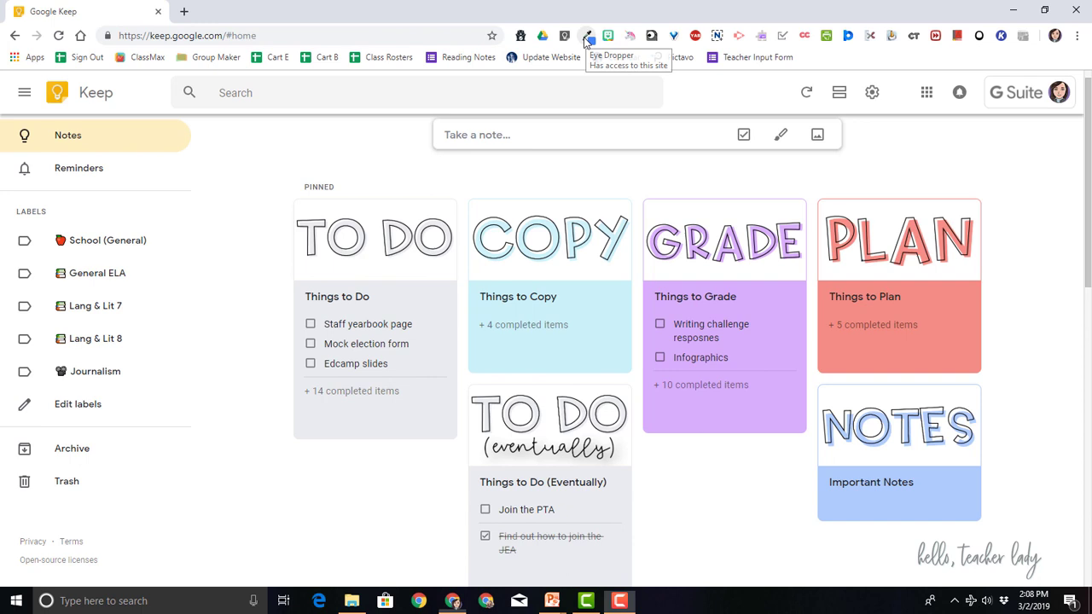
click(585, 38)
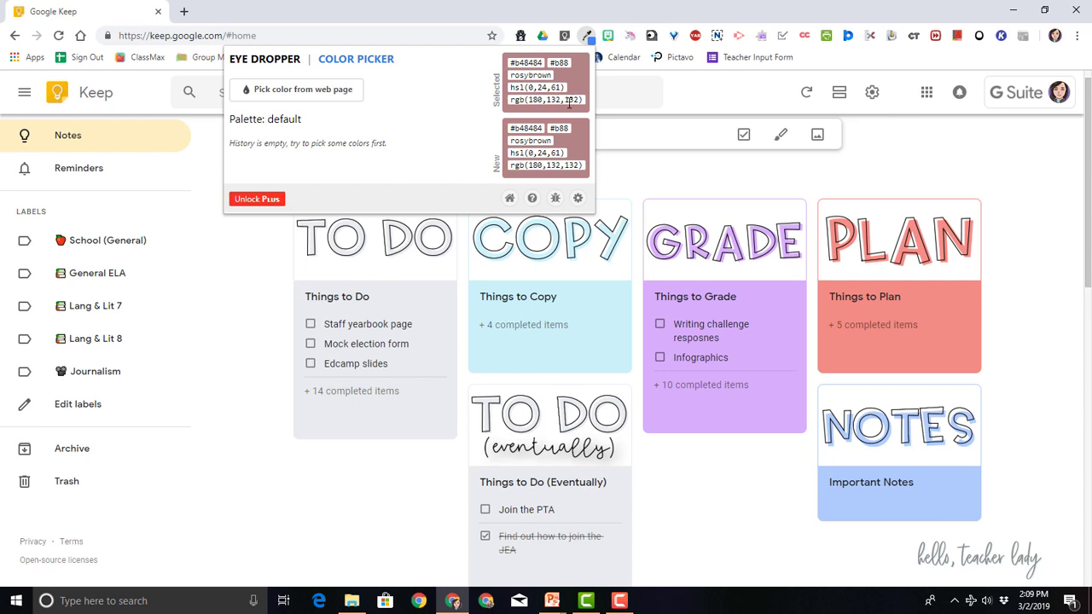
click(283, 99)
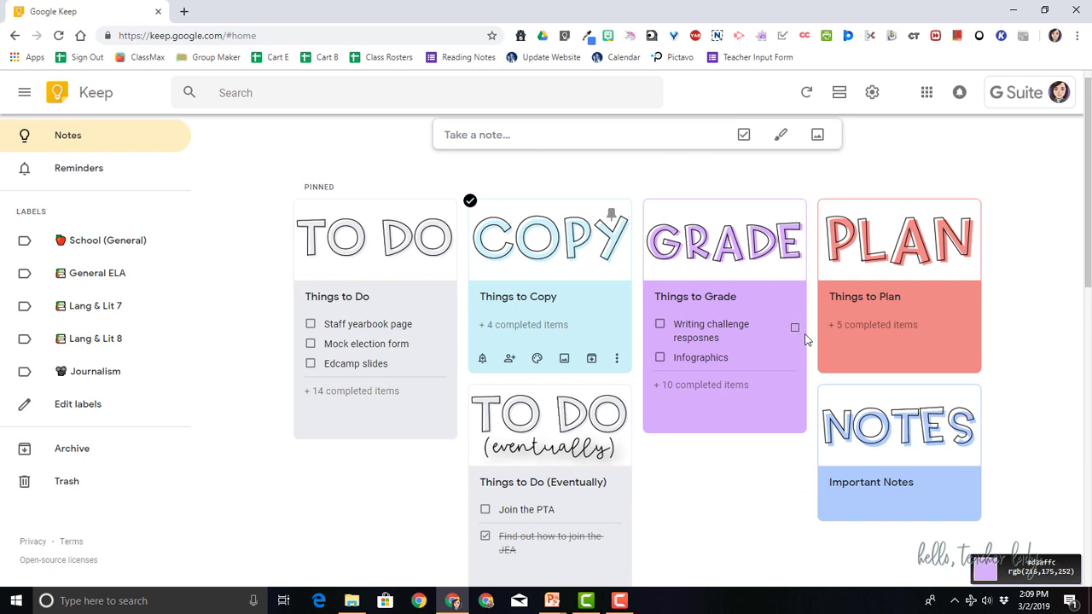
click(787, 312)
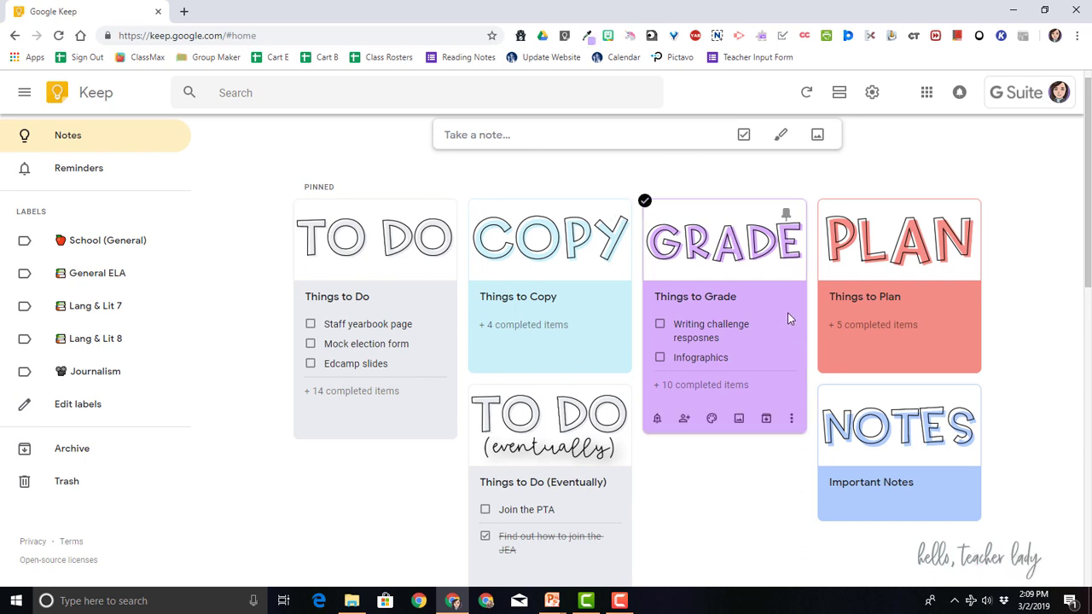
View the sampled purple's values in Eye Dropper, then switch to PowerPoint and tile its window beside Google Keep.
click(587, 38)
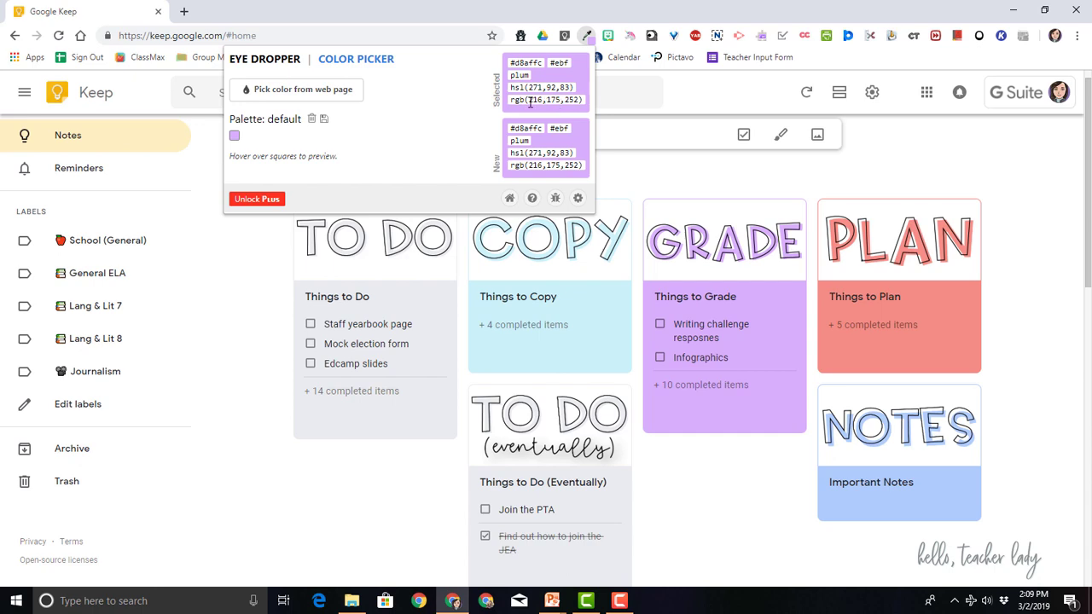
click(553, 602)
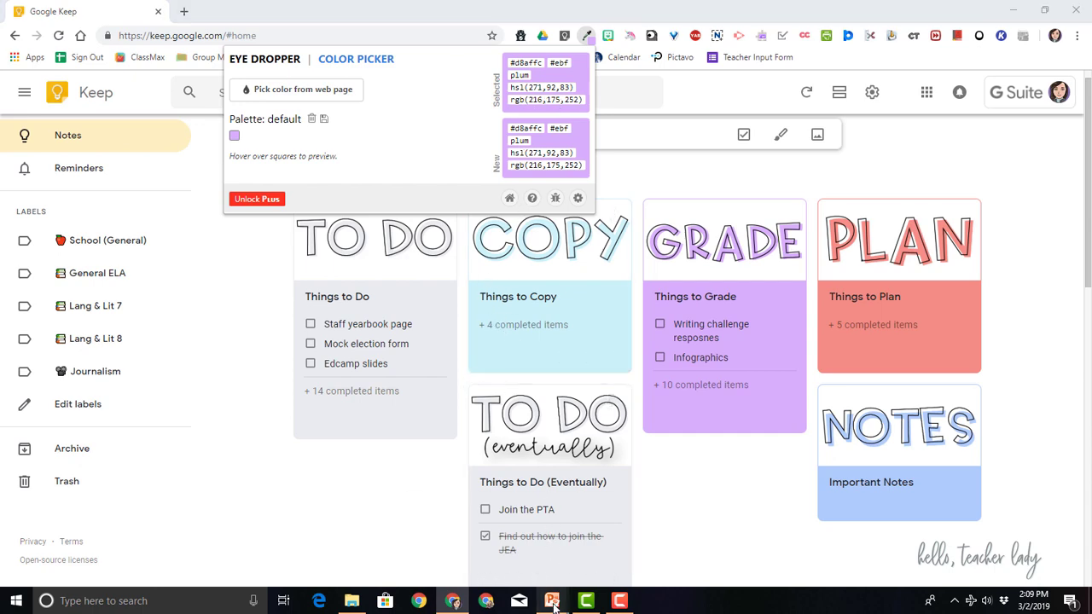
click(565, 583)
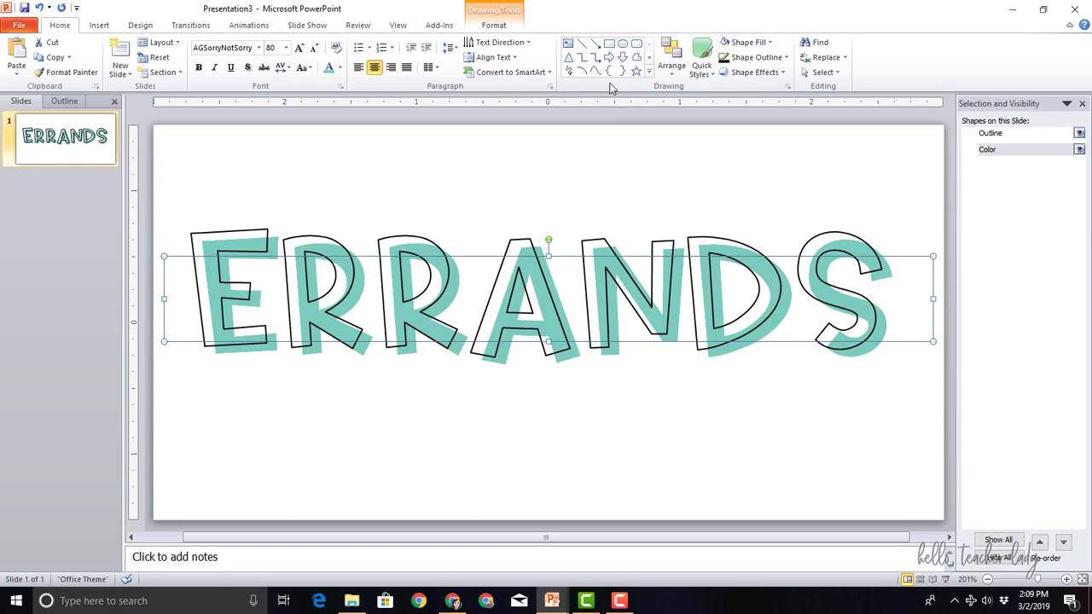
drag(559, 12, 1091, 51)
click(161, 232)
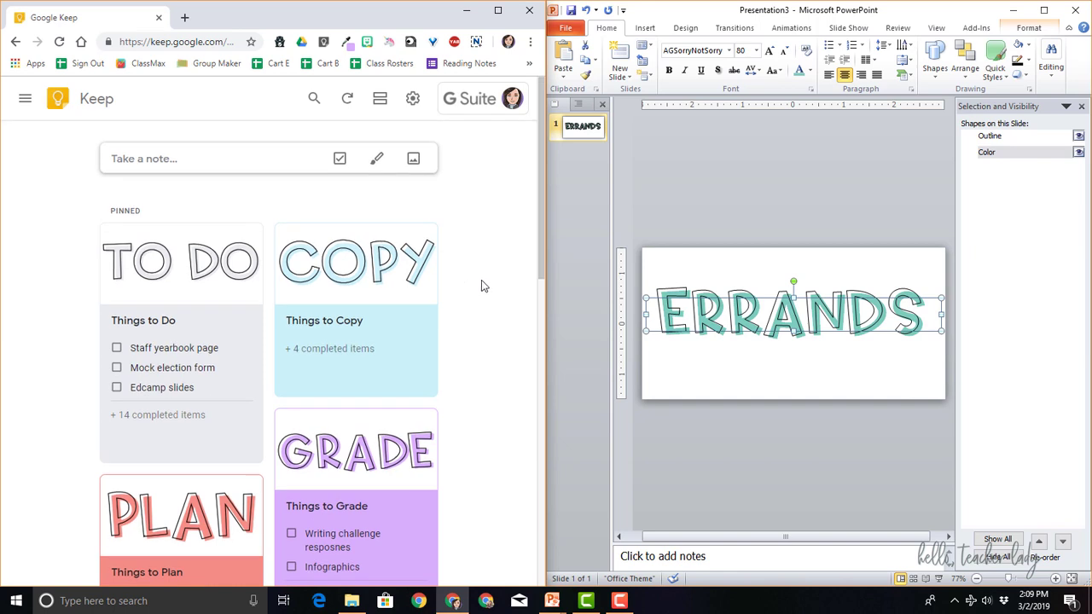
Set the Color text box's font color to the sampled purple, using custom RGB values 216, 175, 252.
click(995, 156)
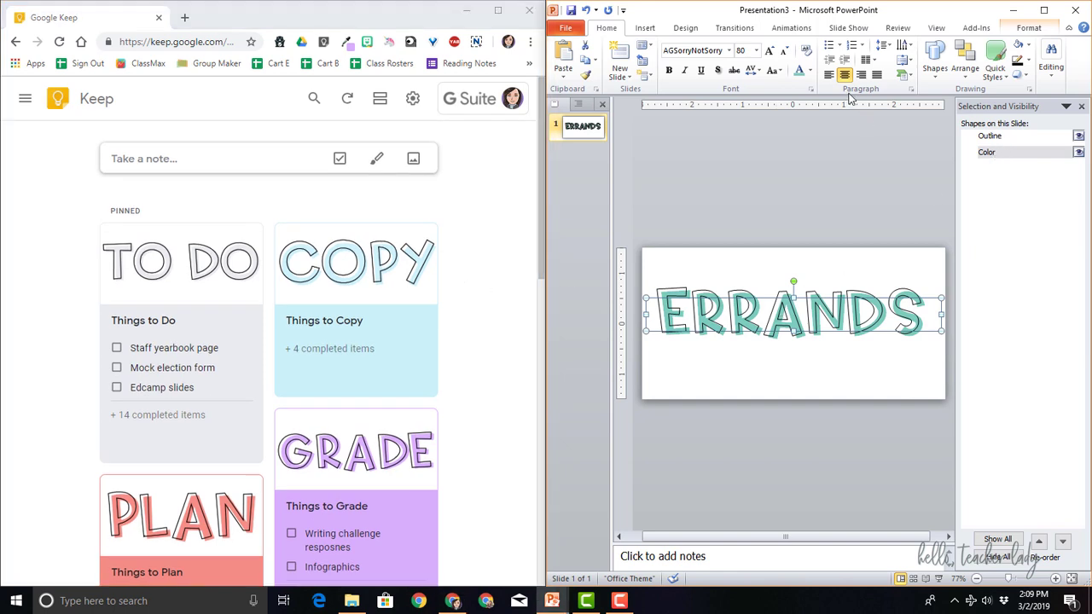
click(811, 72)
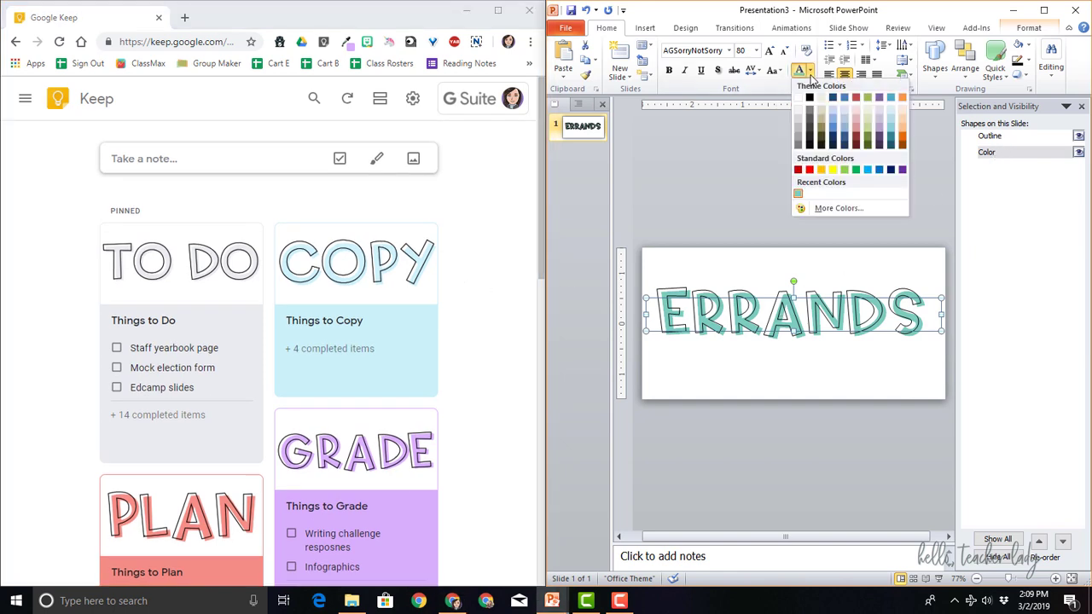
click(836, 208)
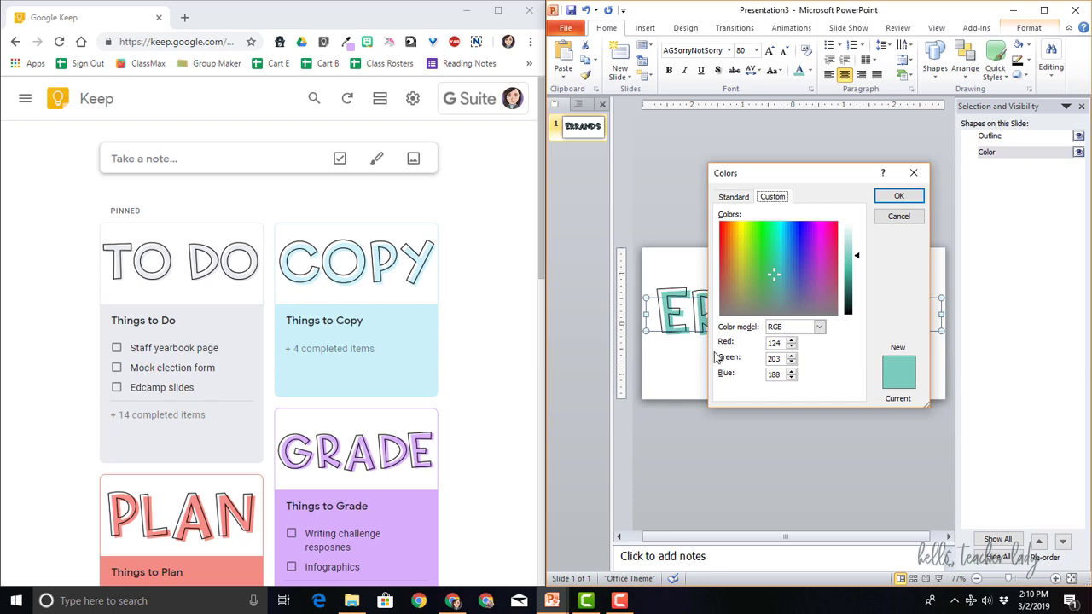
click(346, 41)
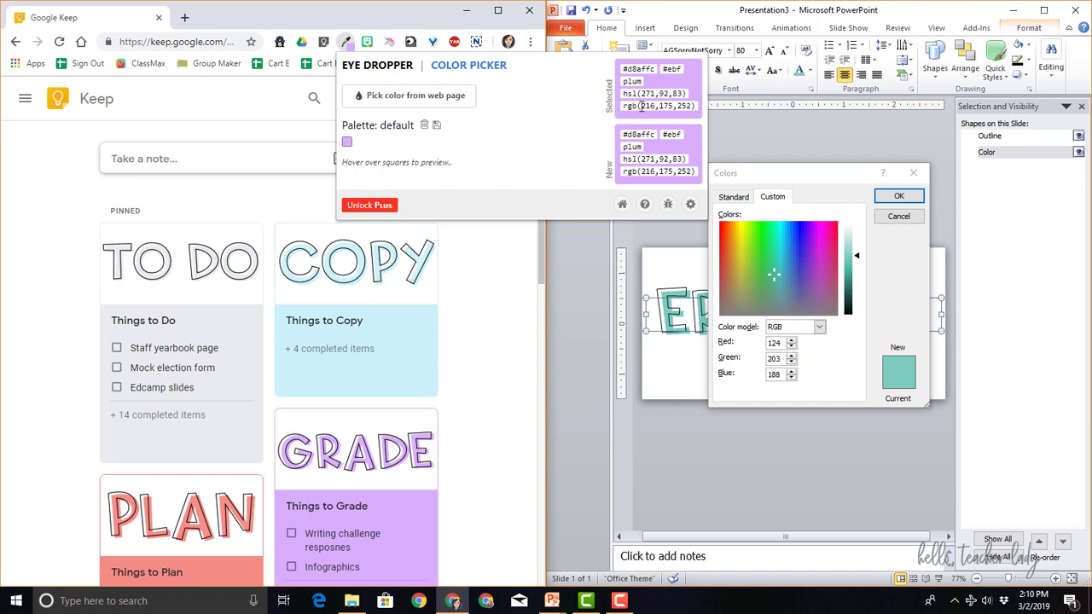
click(771, 342)
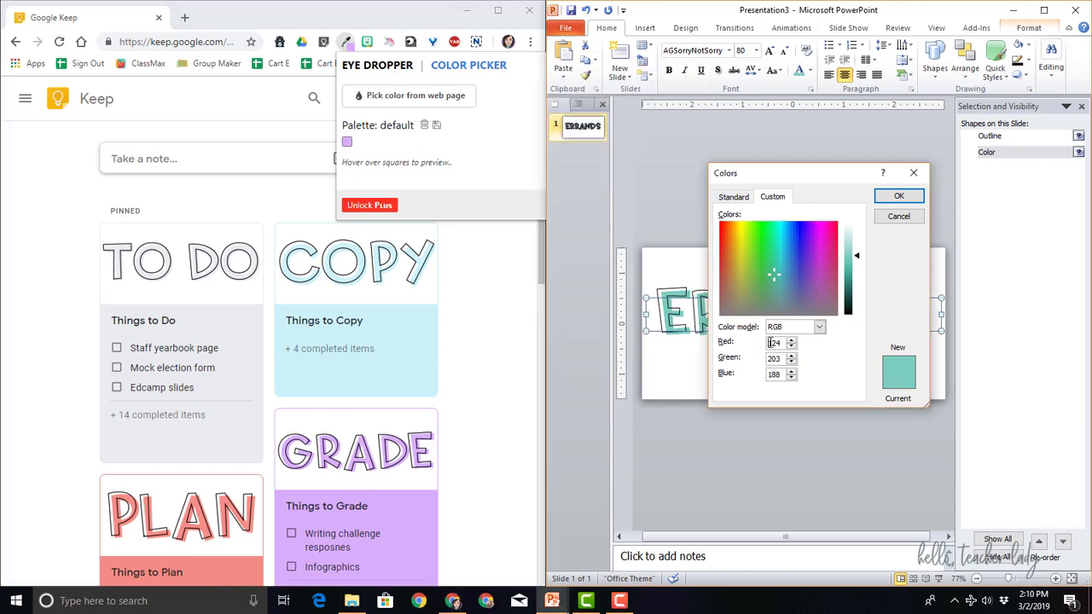
double_click(771, 343)
text(216)
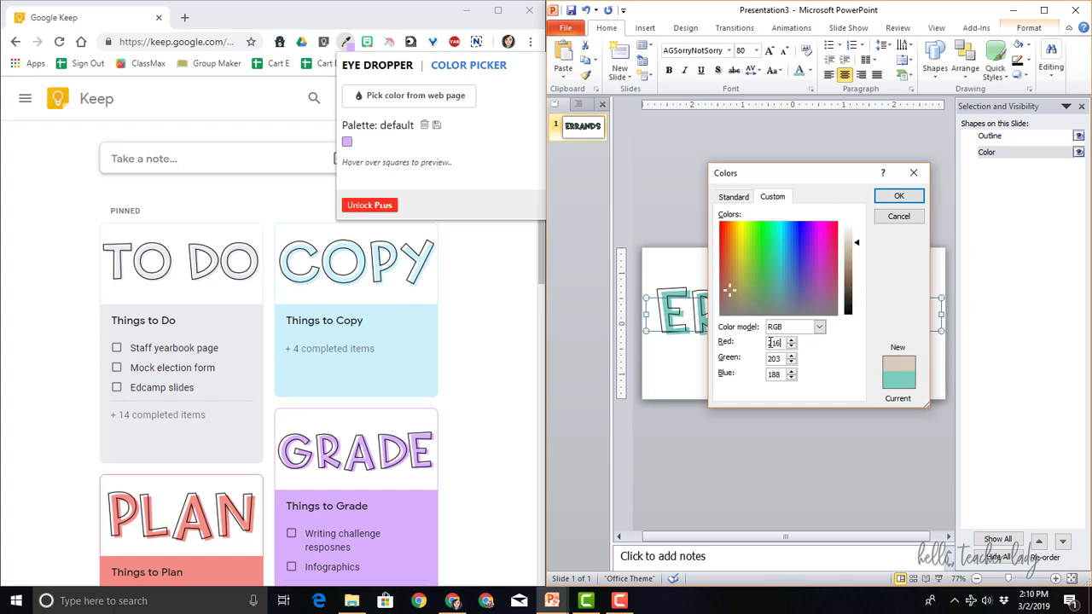
text(175)
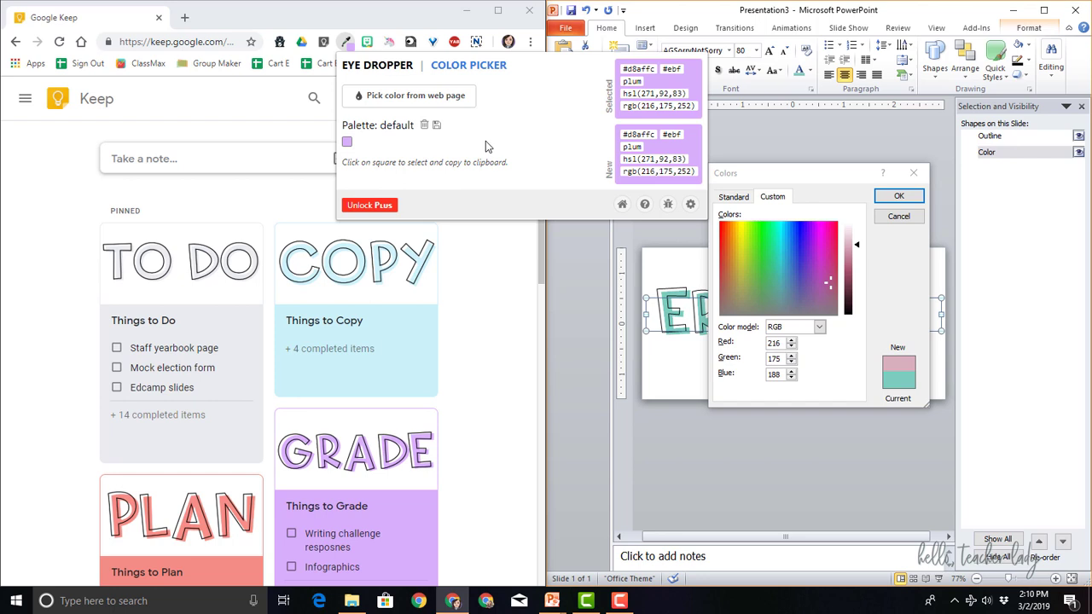
double_click(781, 376)
text(252)
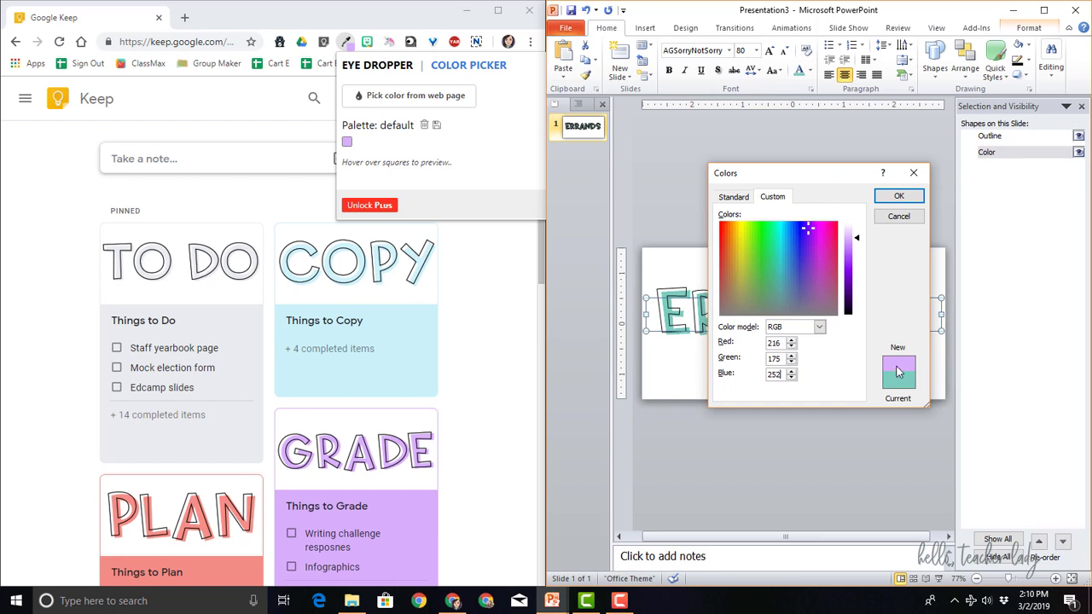
click(898, 197)
Deselect the Color text box and maximize the PowerPoint window.
click(690, 450)
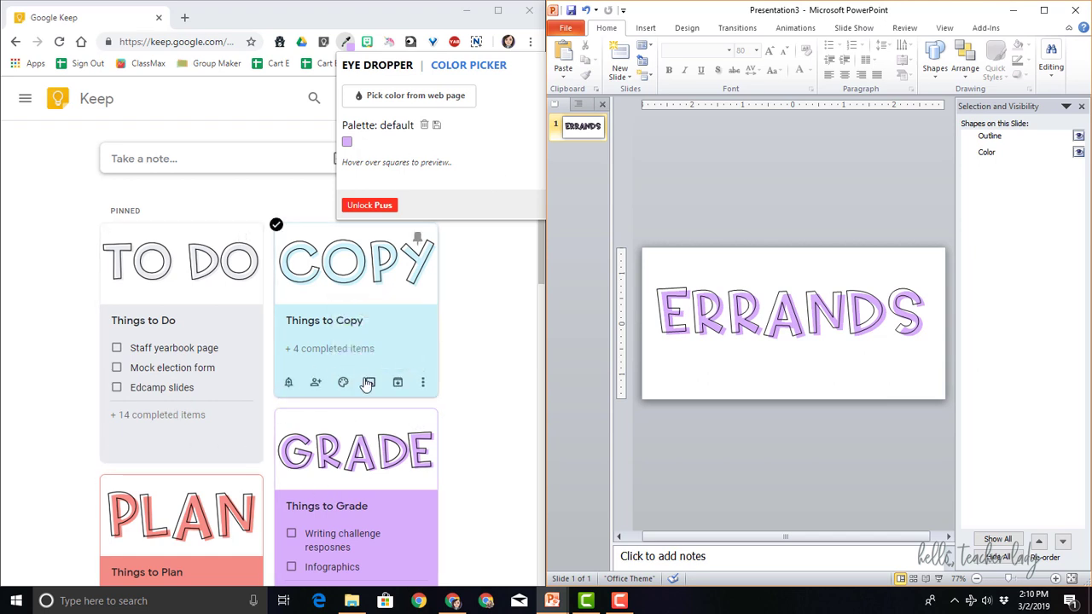
mouse_move(350, 386)
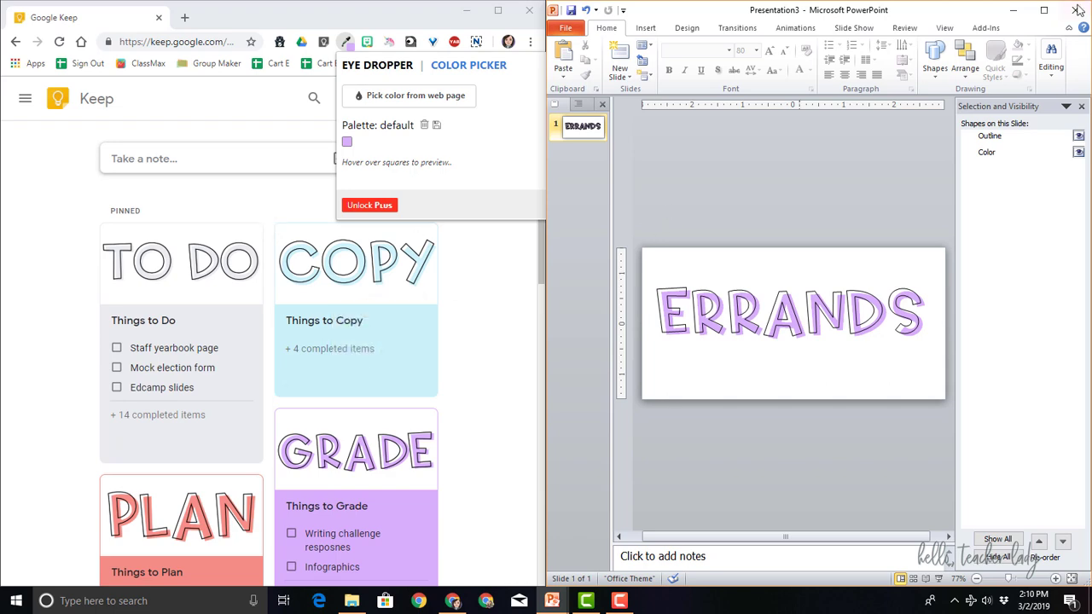
click(1044, 10)
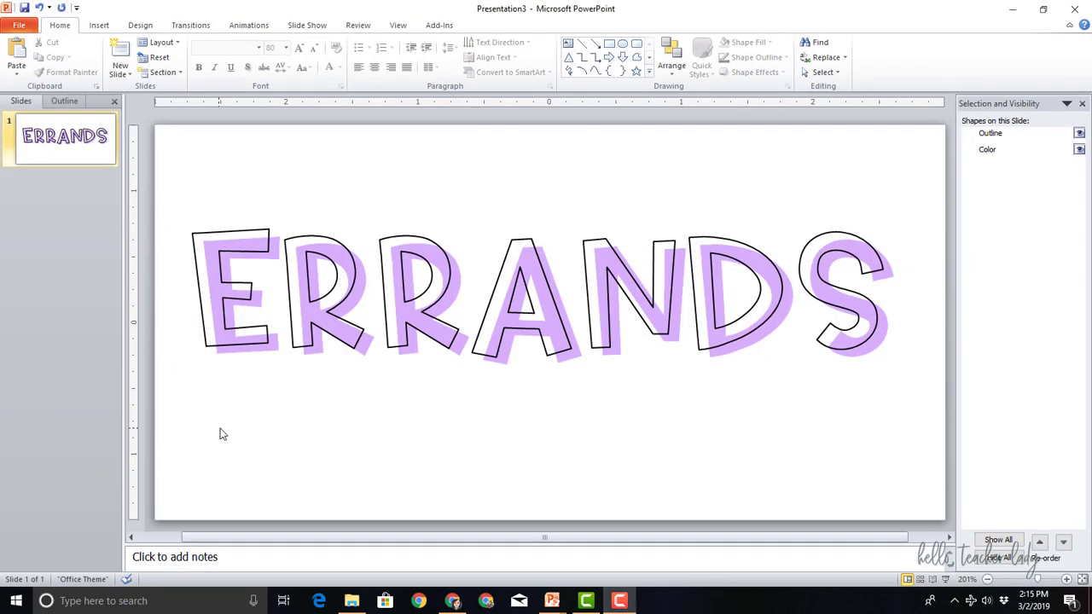